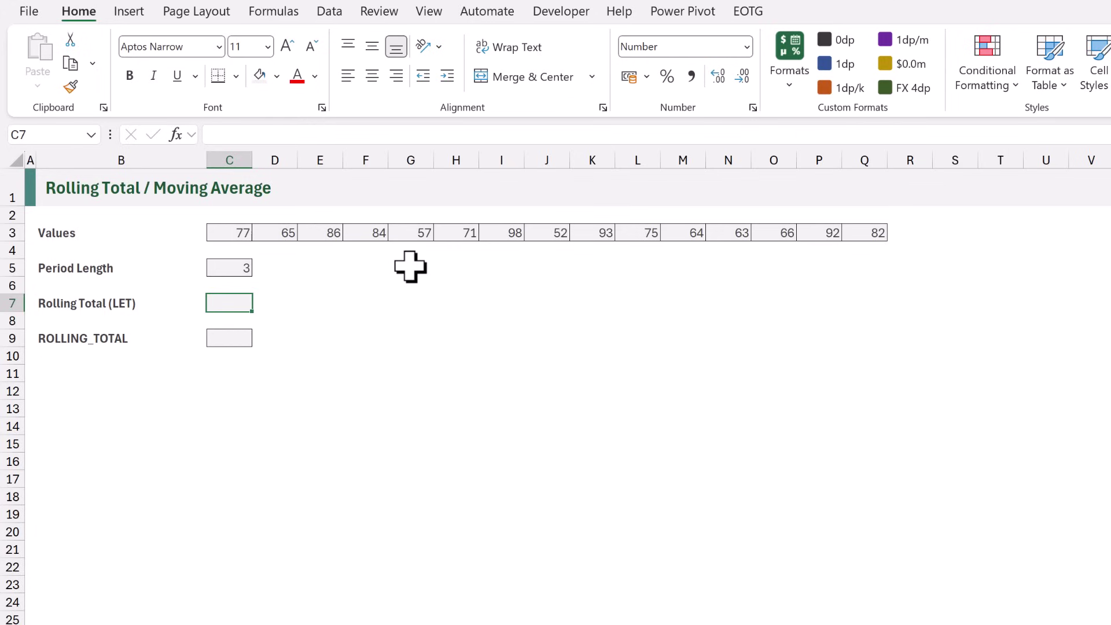
Begin C7's multi-line LET formula, setting array to C3:Q3 and periodLength to C5.
{"action": "type", "text": "=LET("}
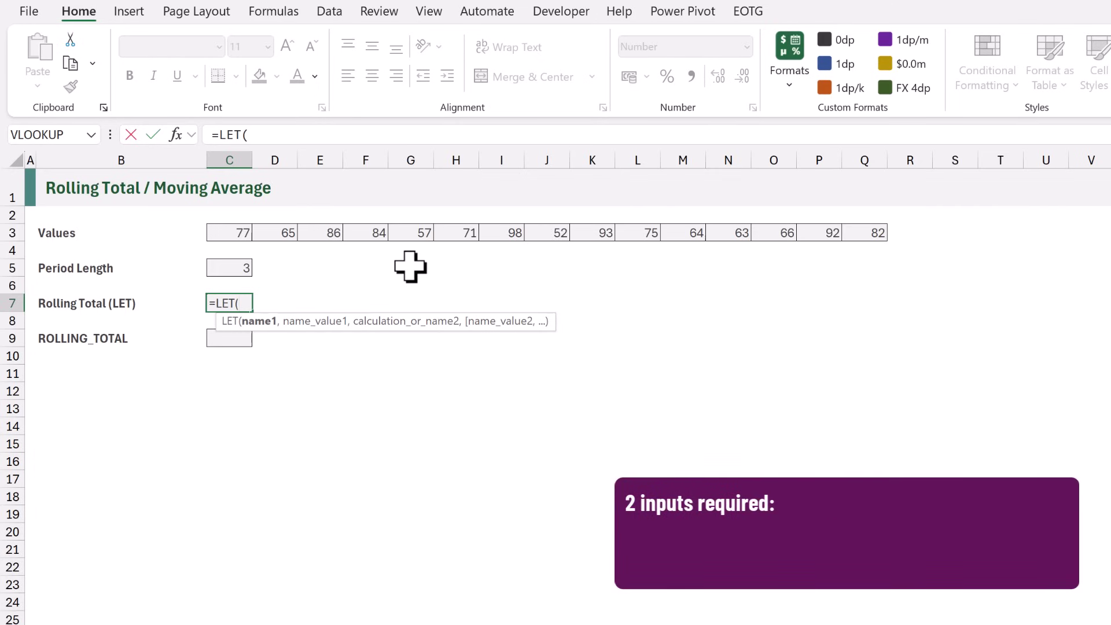
{"action": "key", "text": "alt+Return"}
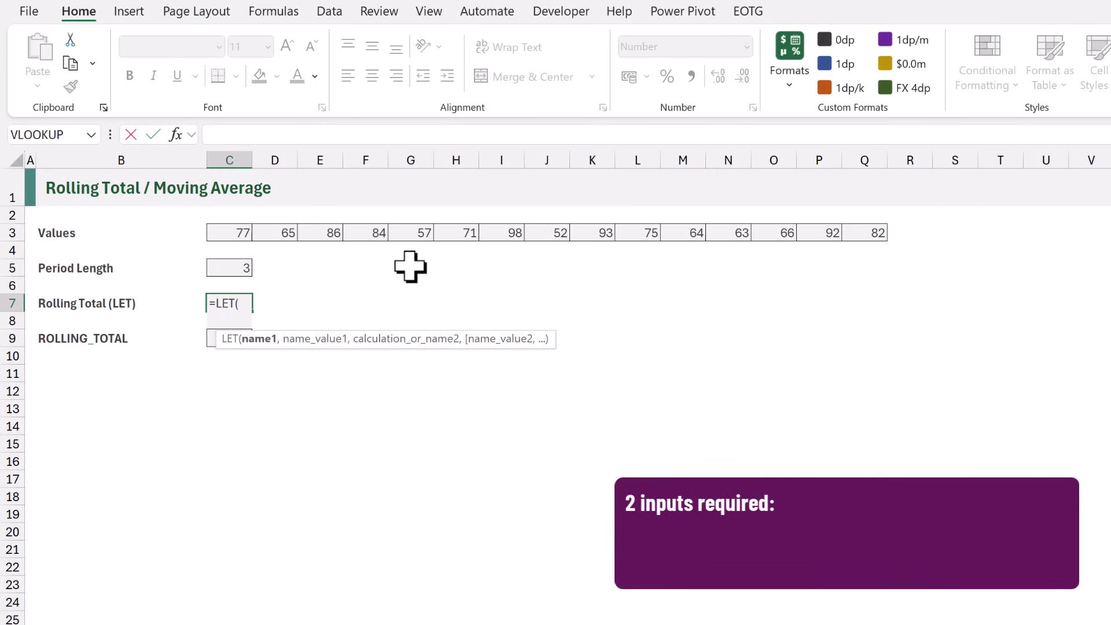
{"action": "type", "text": "array,"}
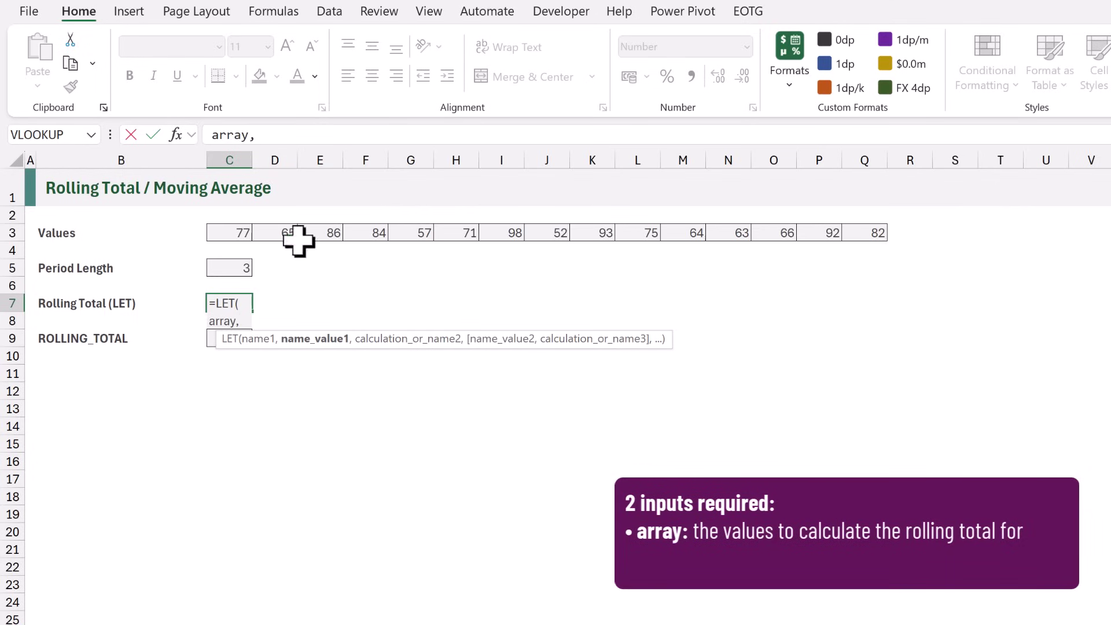
{"action": "left_click_drag", "start_coordinate": [232, 231], "coordinate": [853, 234]}
{"action": "type", "text": ","}
{"action": "key", "text": "alt+Return"}
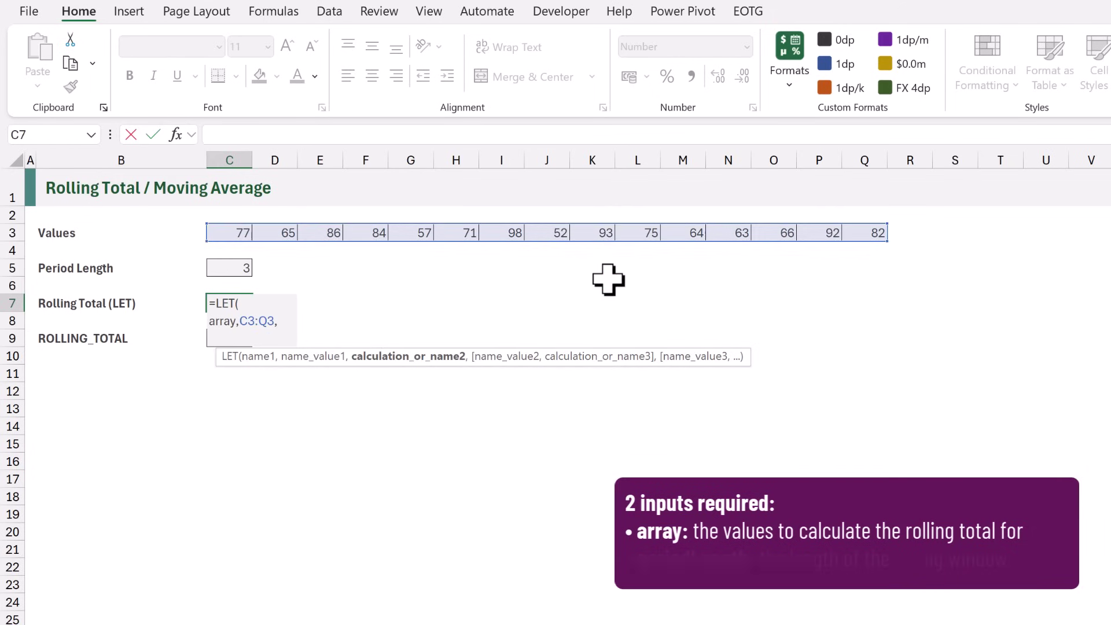
{"action": "type", "text": "periodLength,"}
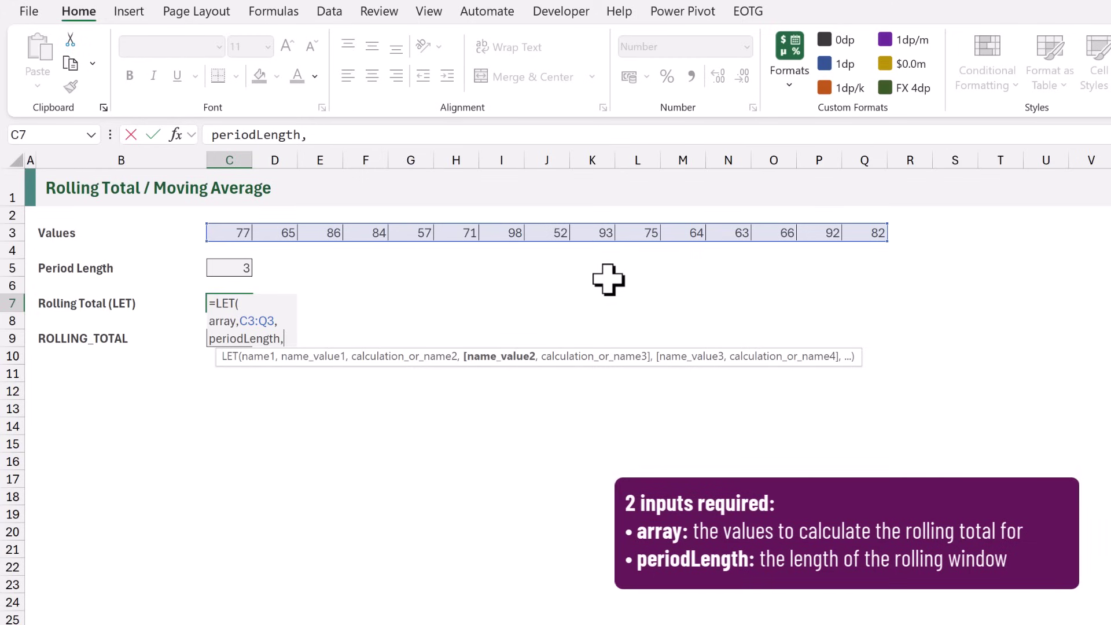
{"action": "left_click", "coordinate": [229, 267]}
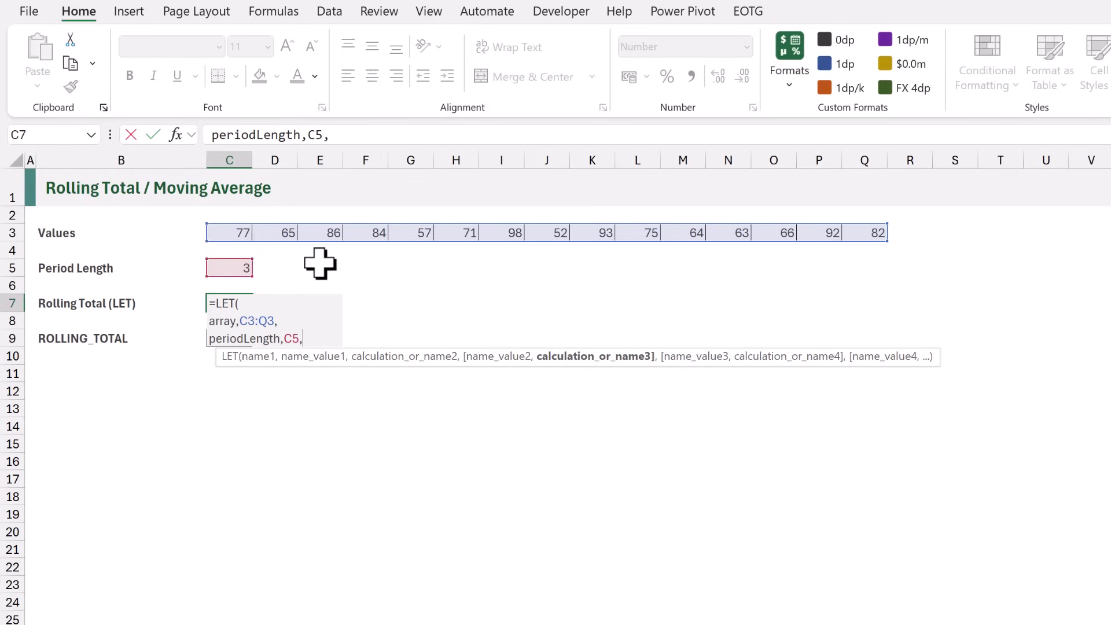
Add a line defining arrayToCol as TOCOL(array) to turn the row into a column.
{"action": "key", "text": "alt+Return"}
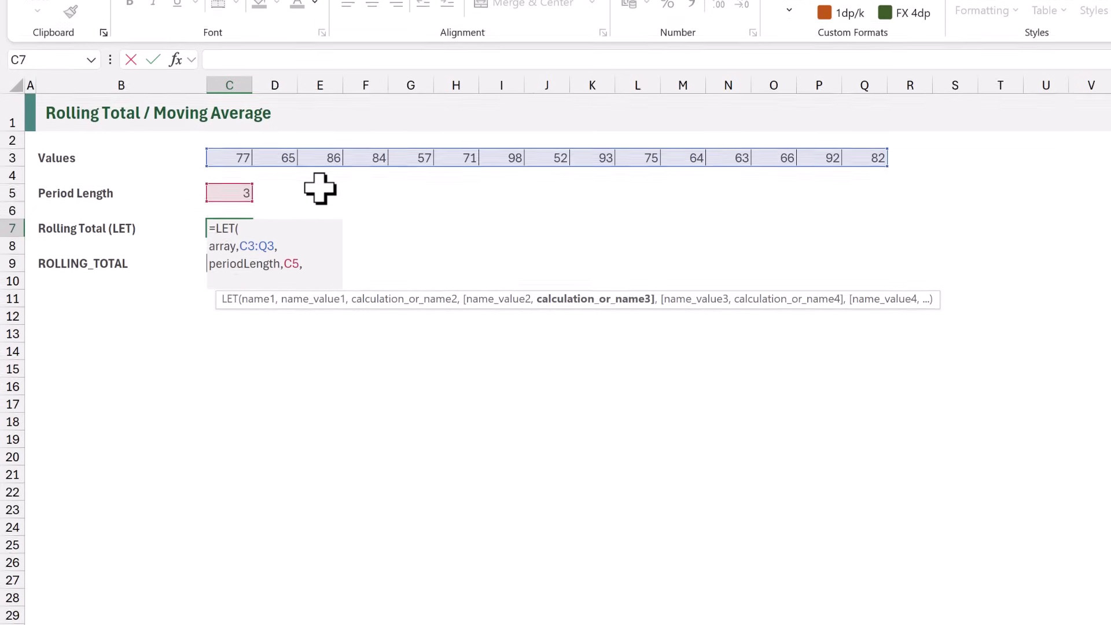
{"action": "type", "text": "arrayT"}
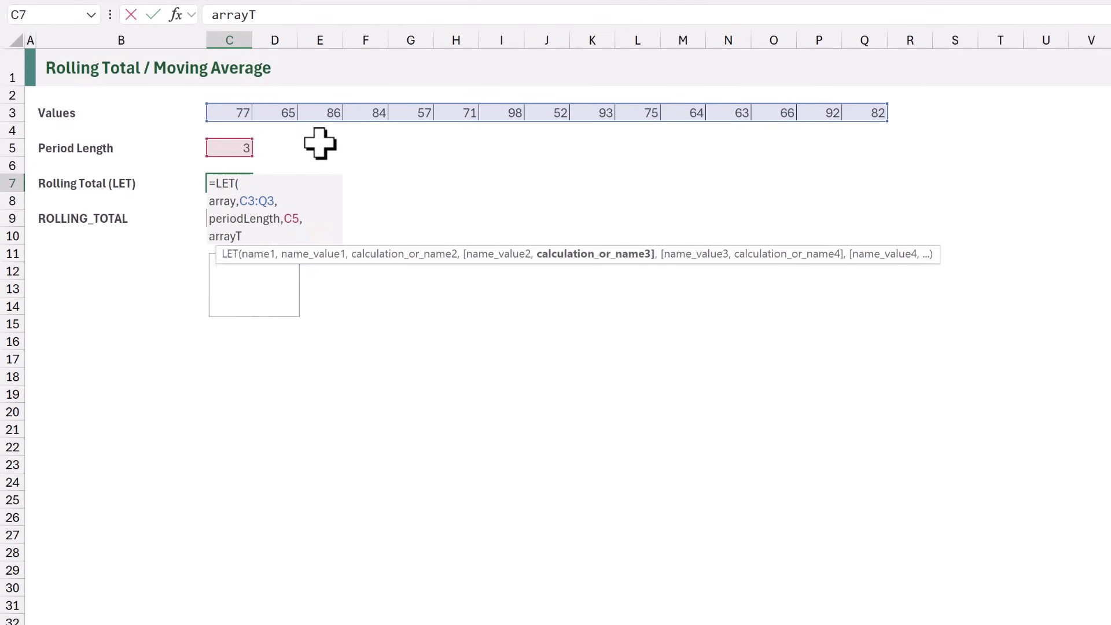
{"action": "type", "text": "oCol,"}
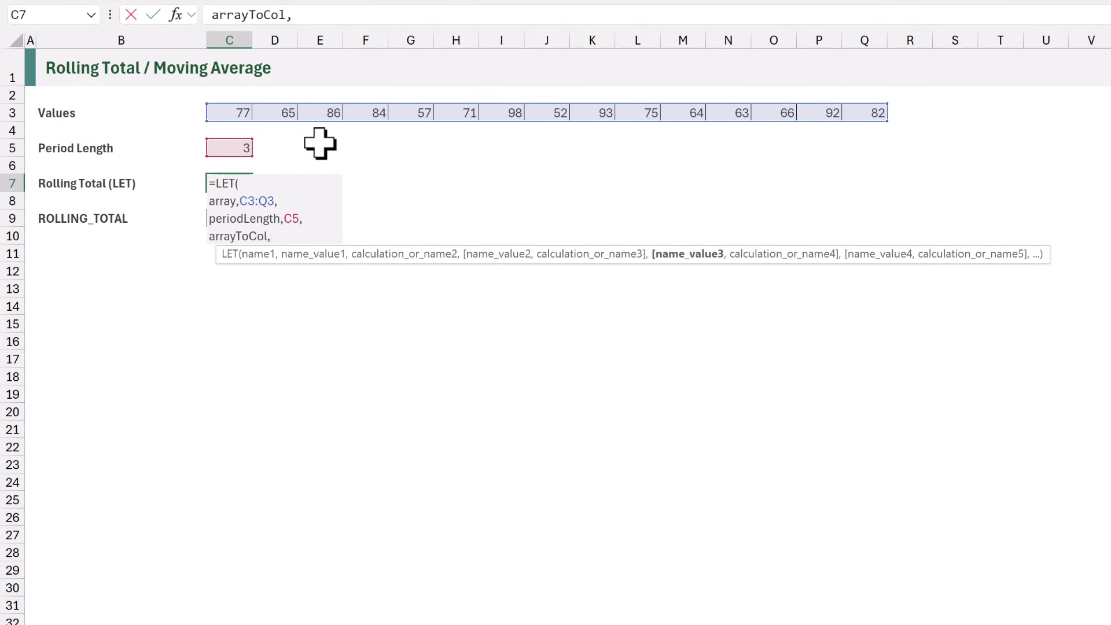
{"action": "type", "text": "TOCOL("}
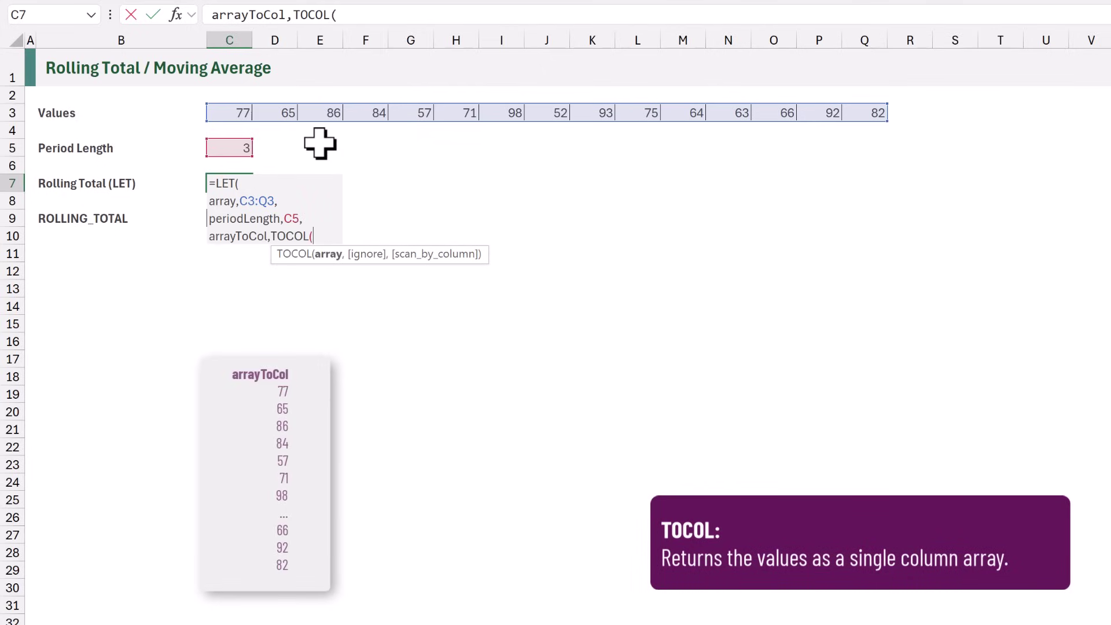
{"action": "type", "text": "array)"}
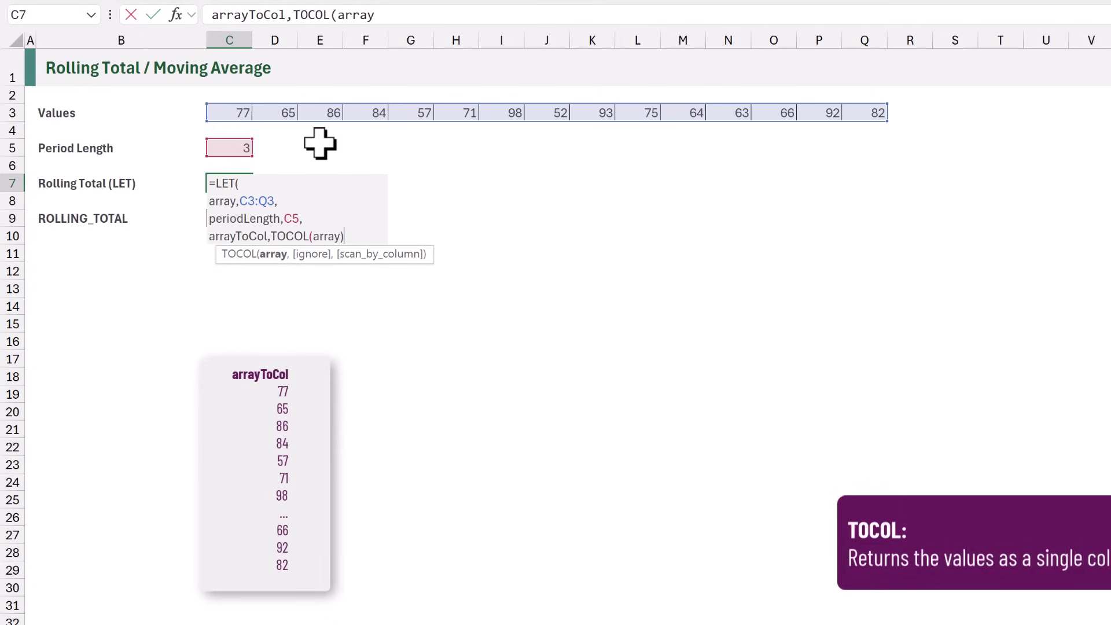
{"action": "type", "text": ","}
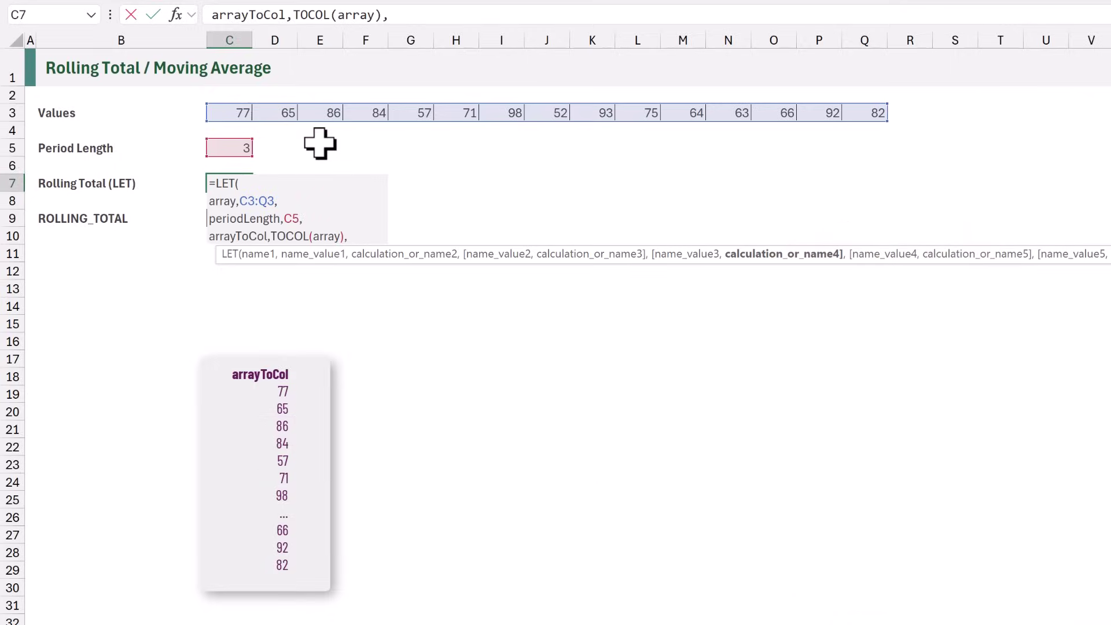
Define periodIndex as SEQUENCE(ROWS(arrayToCol)) on its own line of the LET formula.
{"action": "key", "text": "alt+Return"}
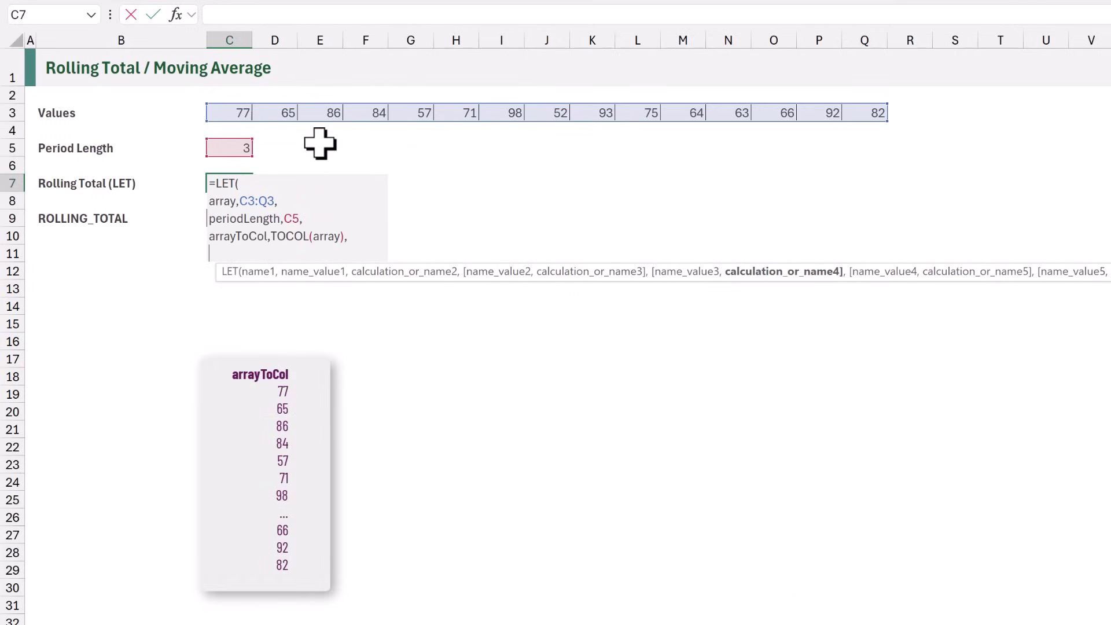
{"action": "type", "text": "periodIndex,SEQUENCE("}
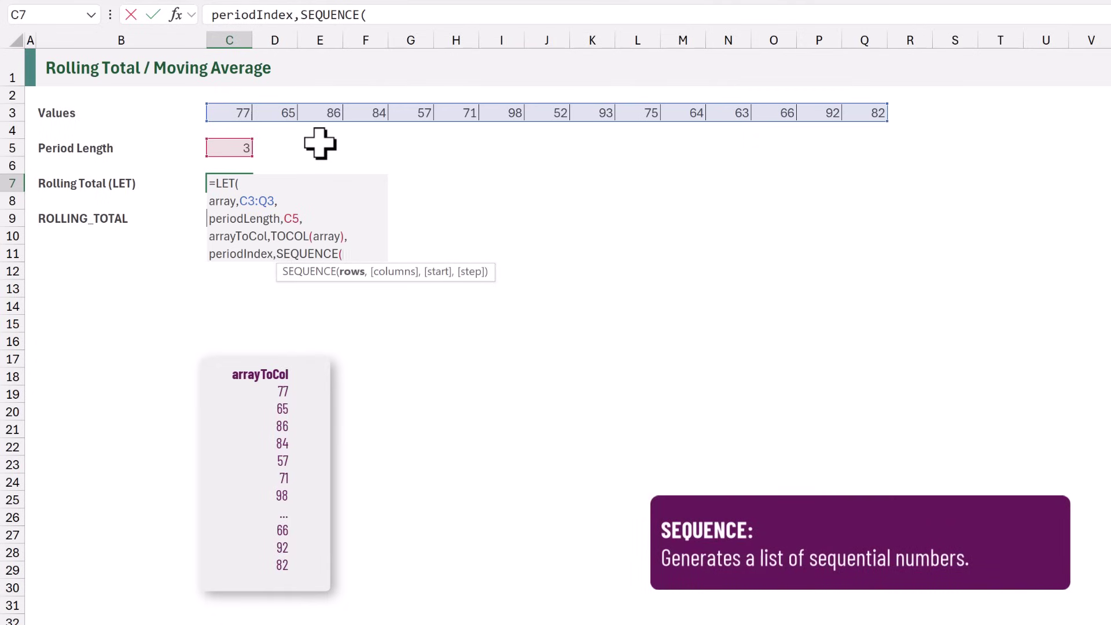
{"action": "type", "text": "ROWS(a"}
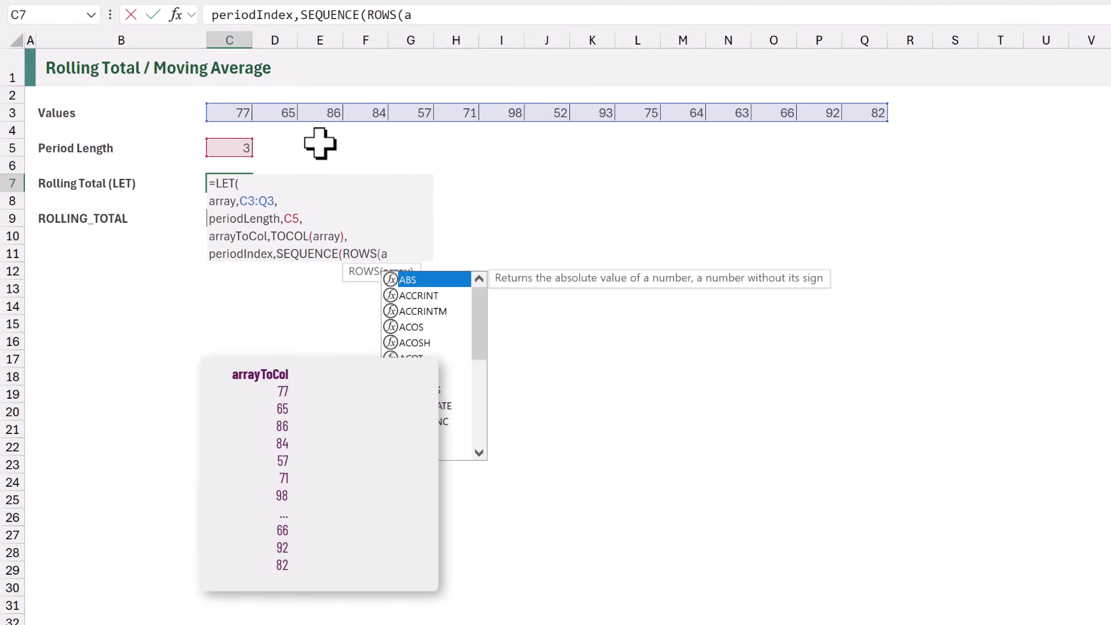
{"action": "type", "text": "rrayToCol"}
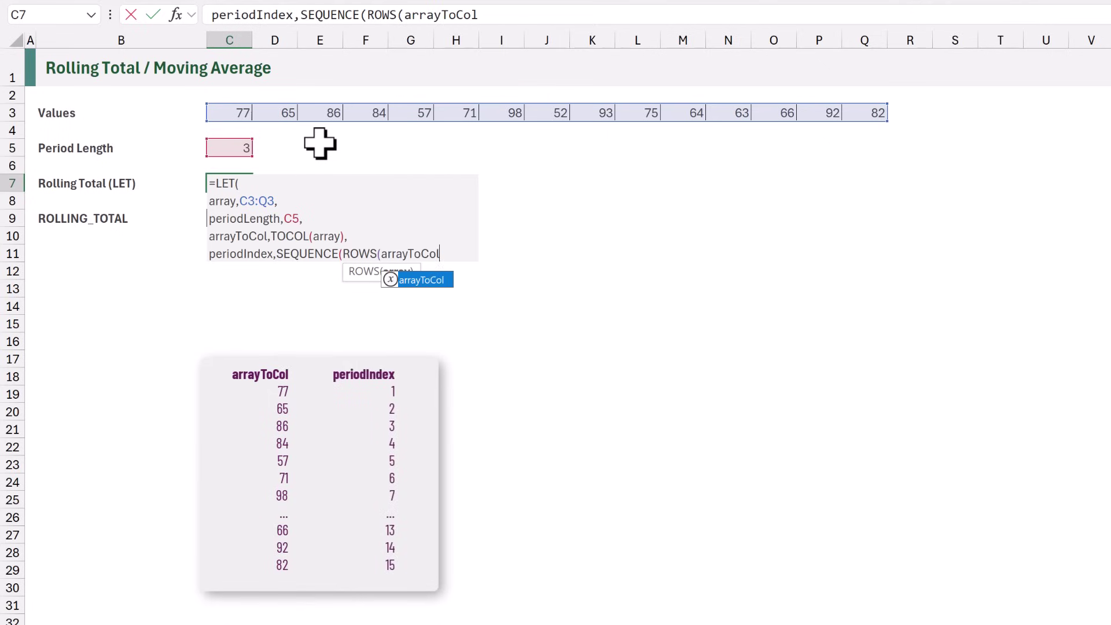
{"action": "type", "text": "))"}
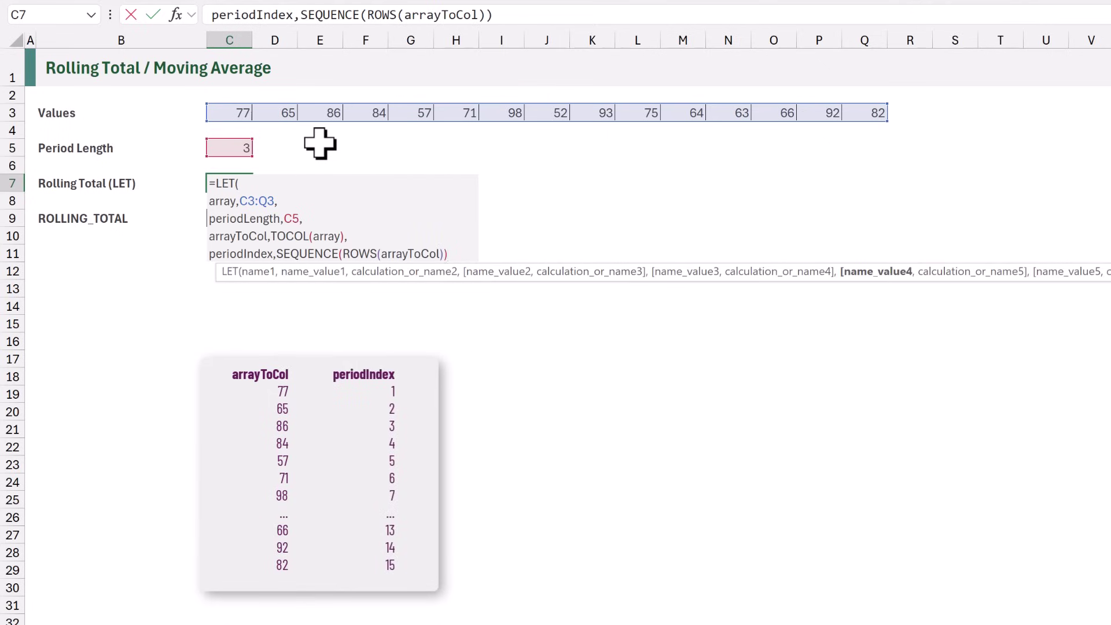
{"action": "type", "text": ","}
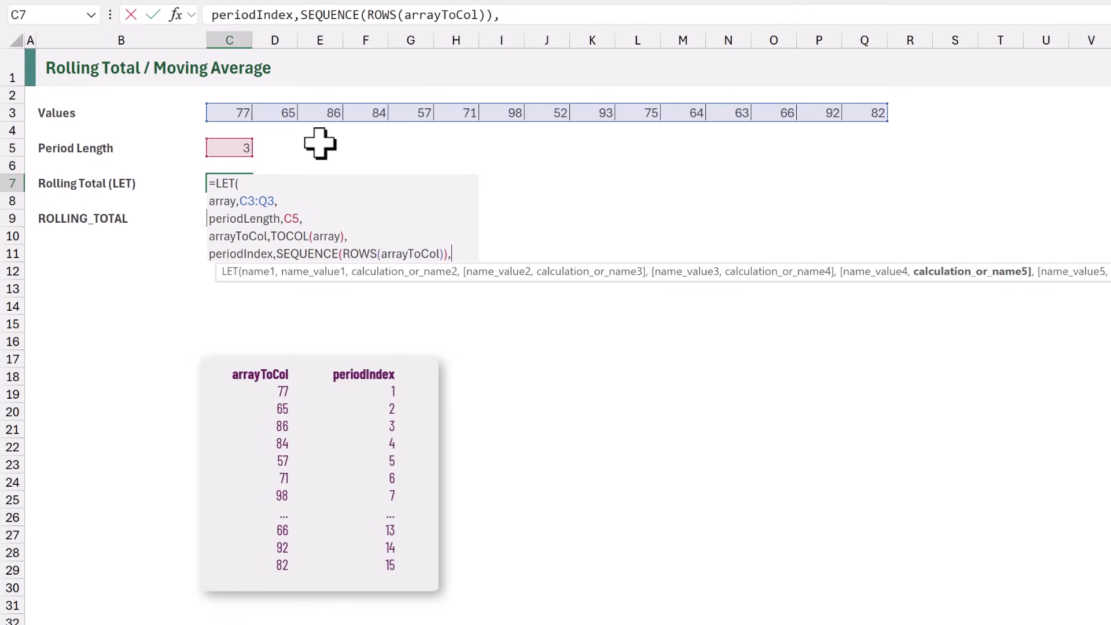
{"action": "key", "text": "alt+Return"}
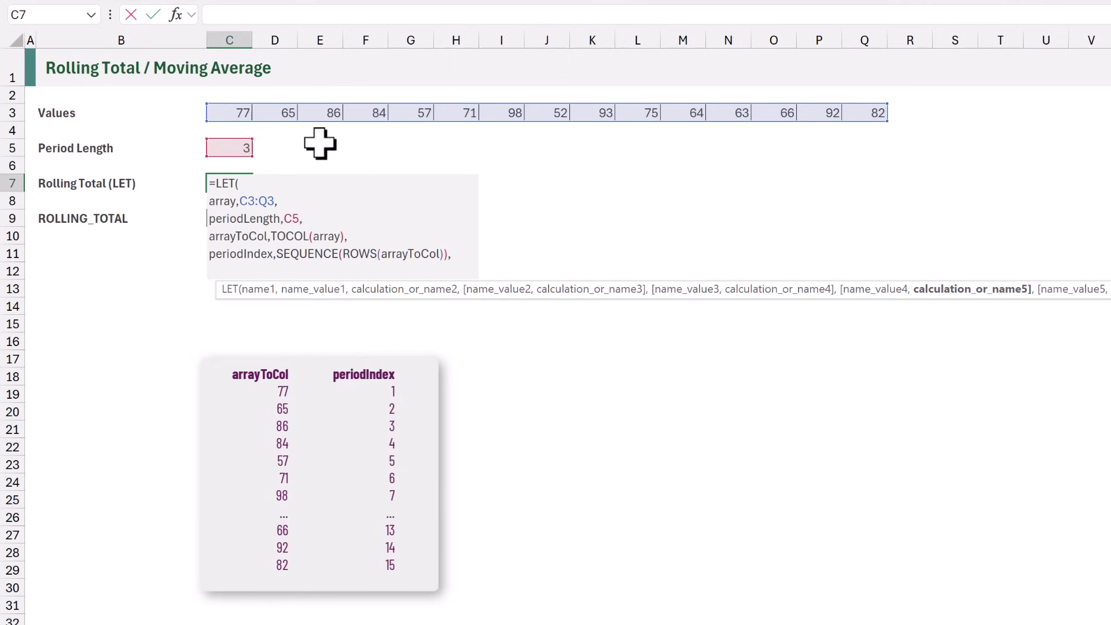
Start the calc line as MAP(periodIndex,LAMBDA(v, using autocomplete for the names.
{"action": "type", "text": "calc"}
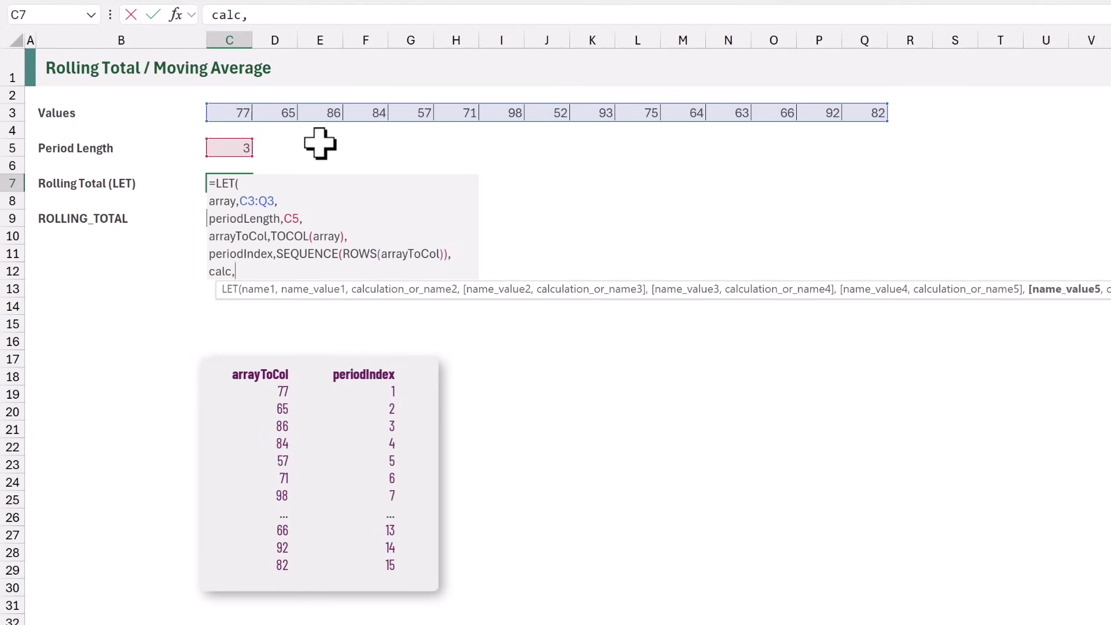
{"action": "type", "text": ",MAP("}
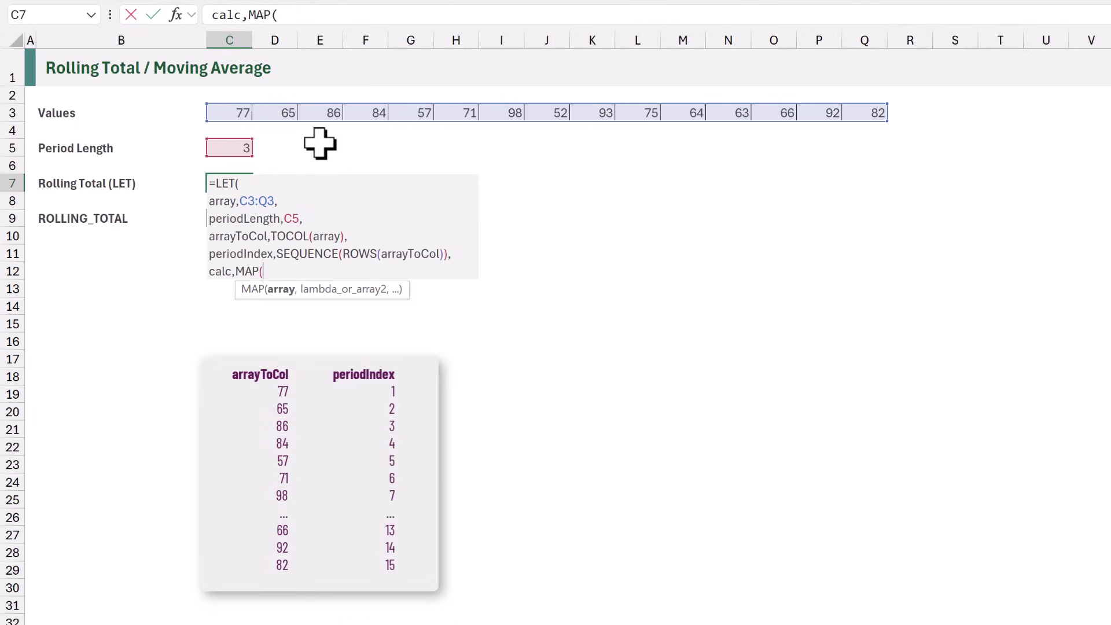
{"action": "type", "text": "periodInd"}
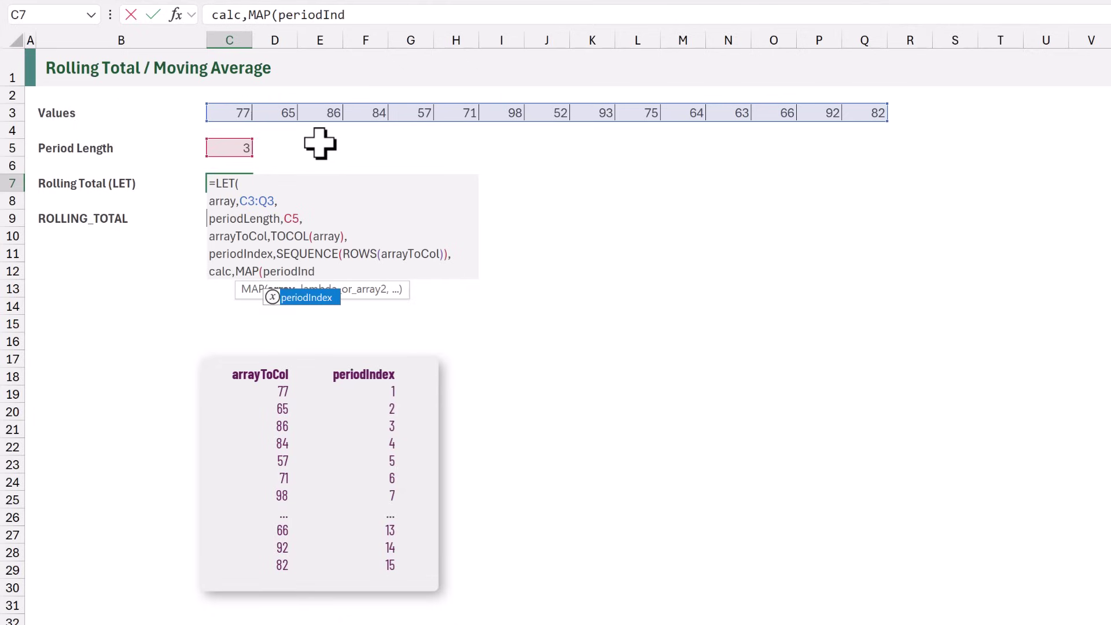
{"action": "key", "text": "Tab"}
{"action": "type", "text": ","}
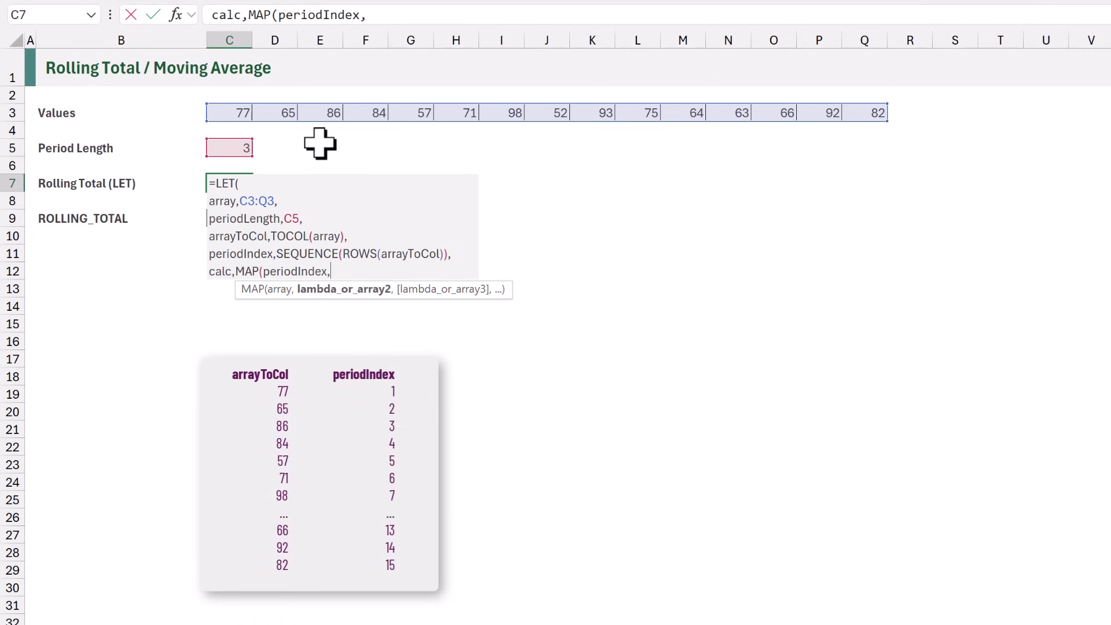
{"action": "type", "text": "LAMB"}
{"action": "key", "text": "Tab"}
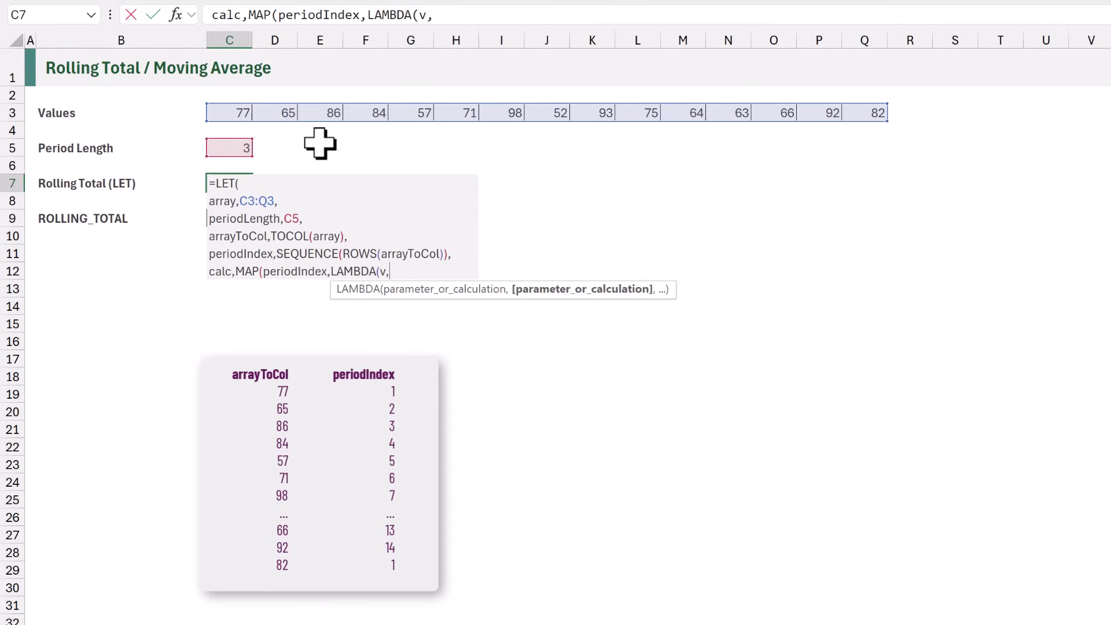
Write the lambda body IF(v<periodLength,"",SUM(CHOOSEROWS(arrayToCol,SEQUENCE( up to the row argument.
{"action": "type", "text": "IF(v"}
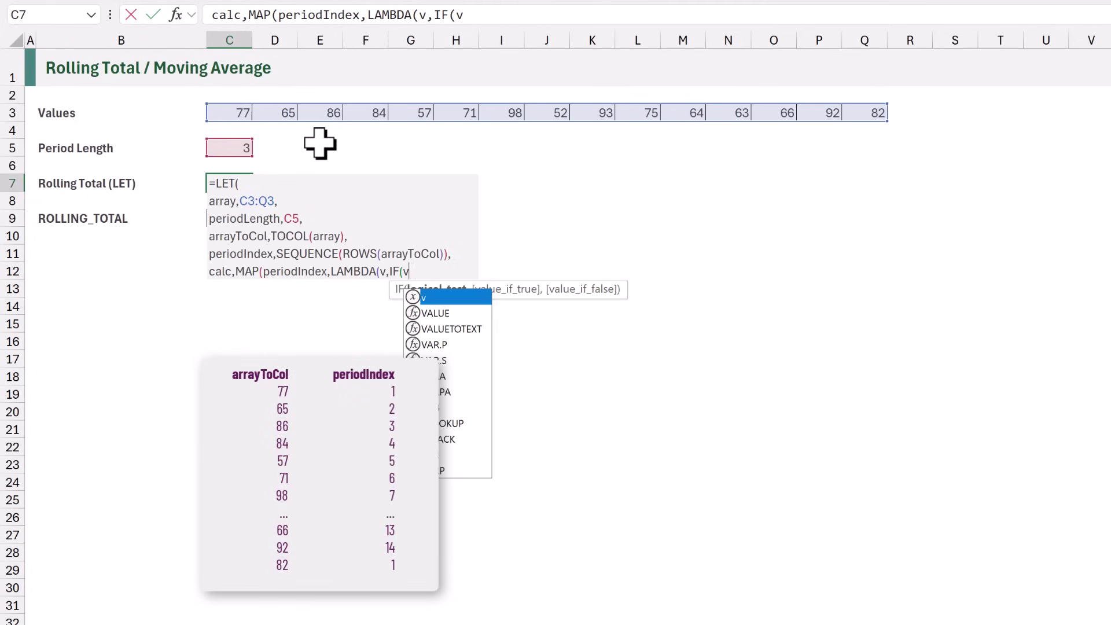
{"action": "type", "text": "<"}
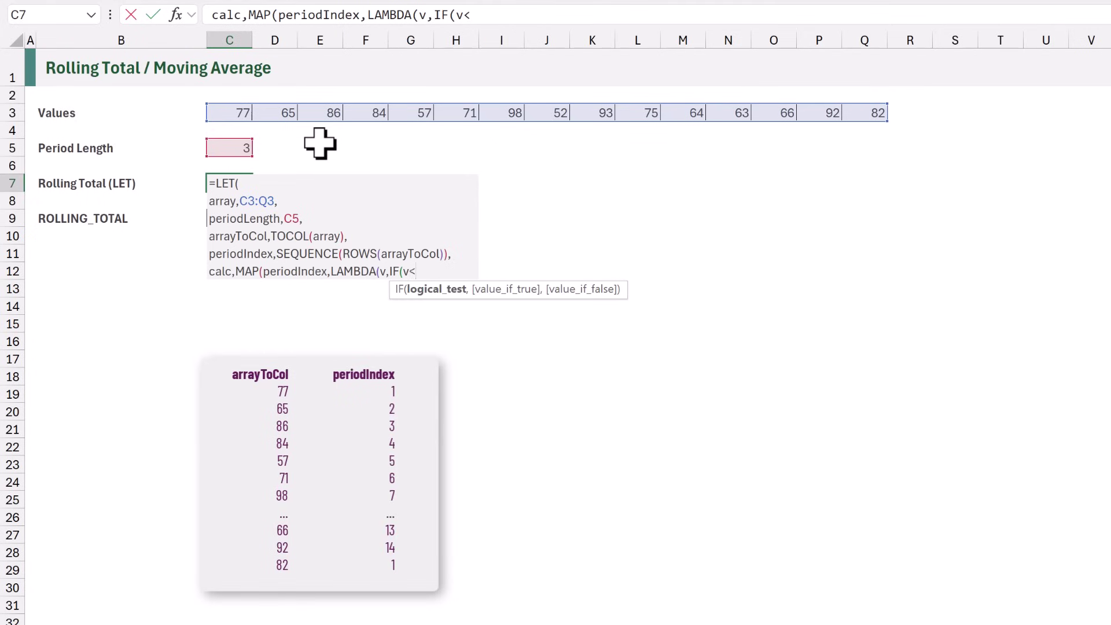
{"action": "type", "text": "periodLengt"}
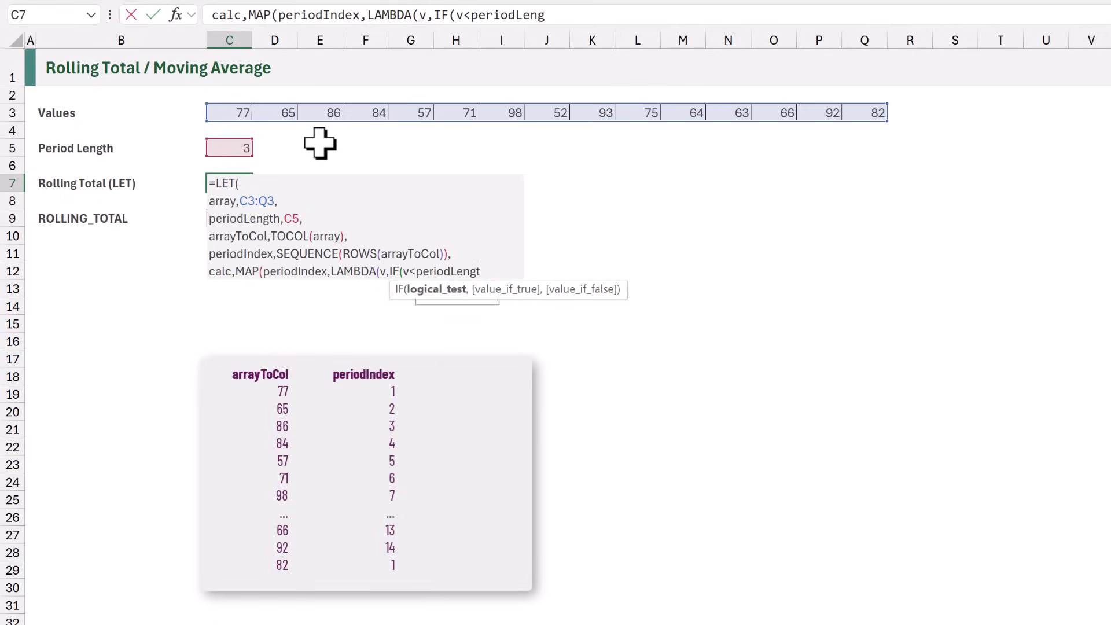
{"action": "type", "text": "h,\"\""}
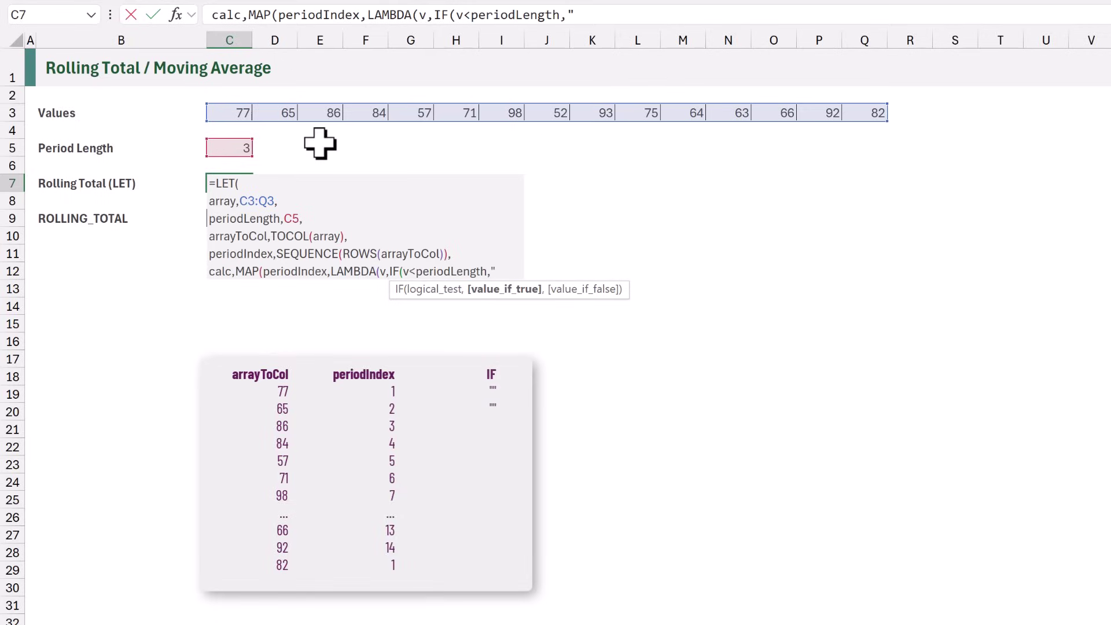
{"action": "type", "text": ",\"\","}
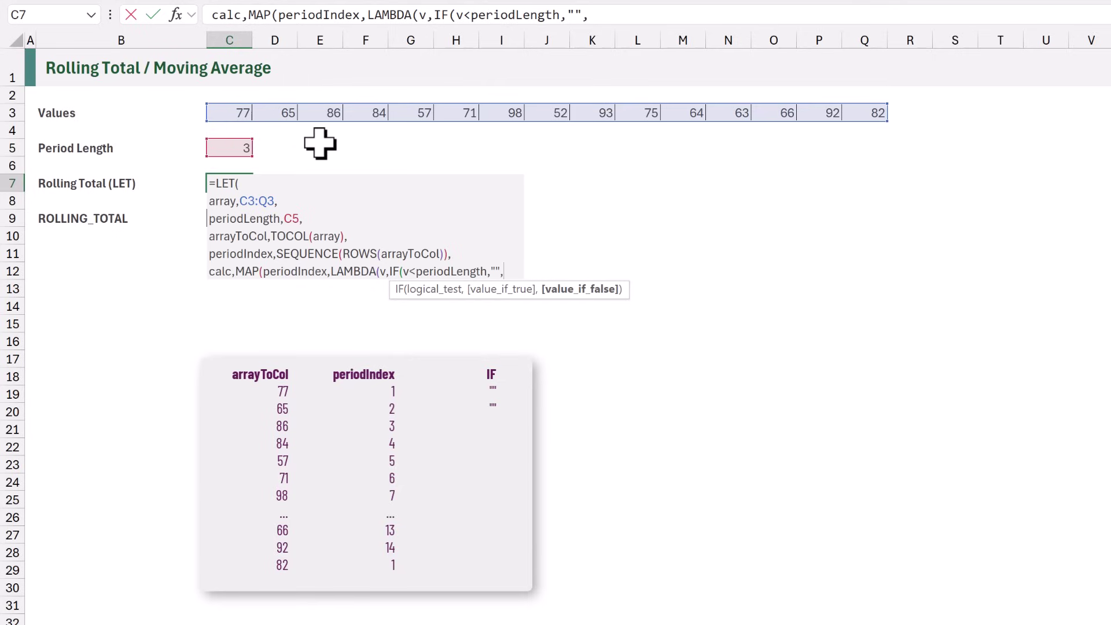
{"action": "type", "text": "SUM("}
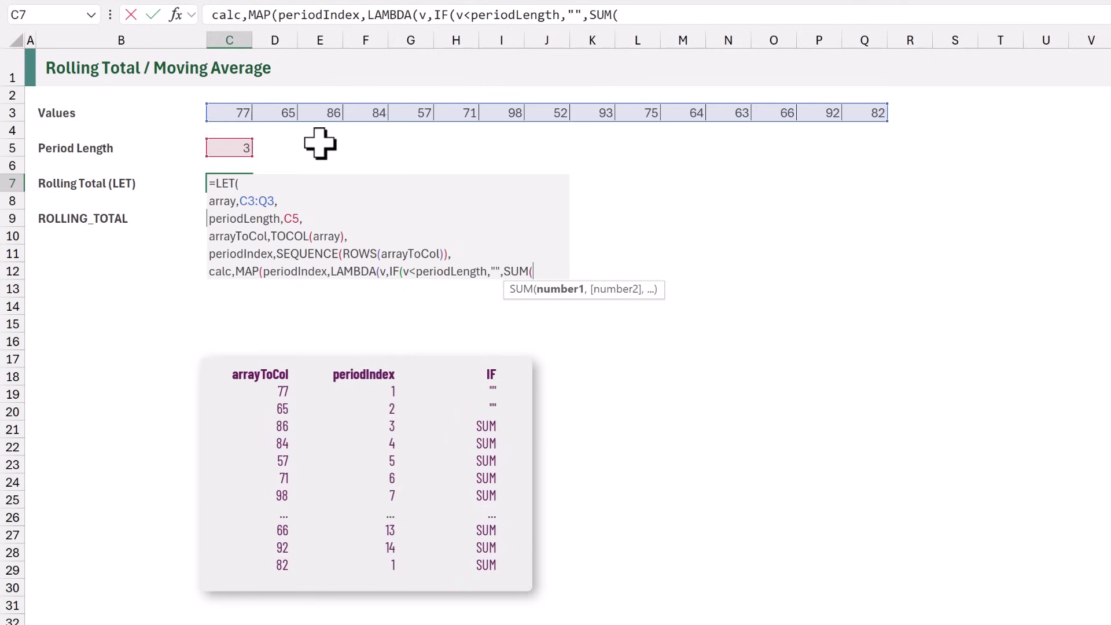
{"action": "type", "text": "CHOOSEROWS("}
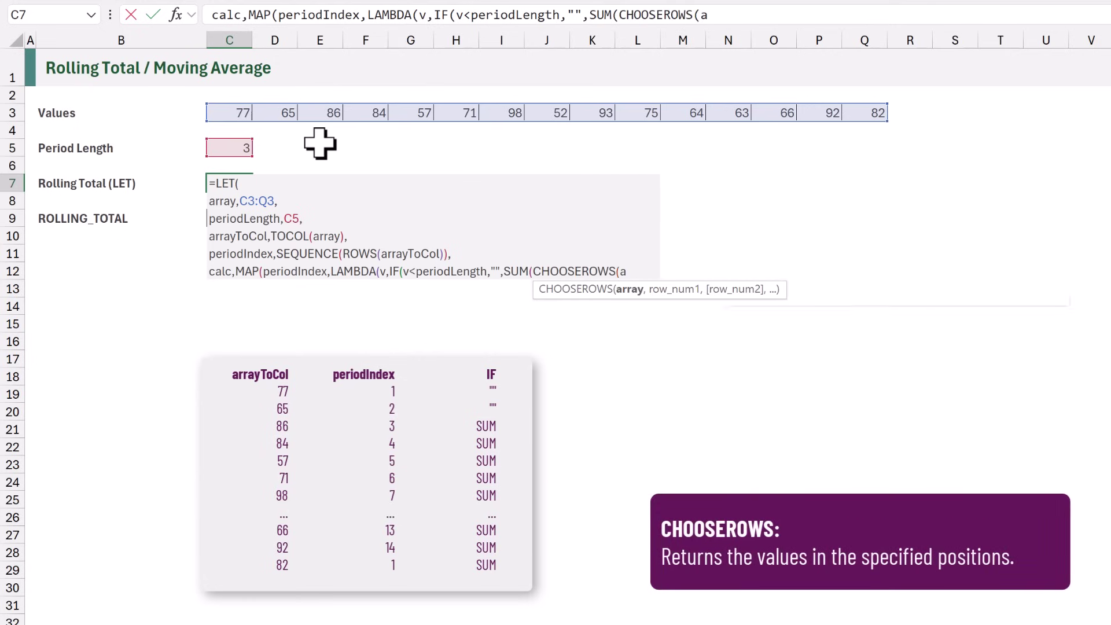
{"action": "type", "text": "arrayToCol"}
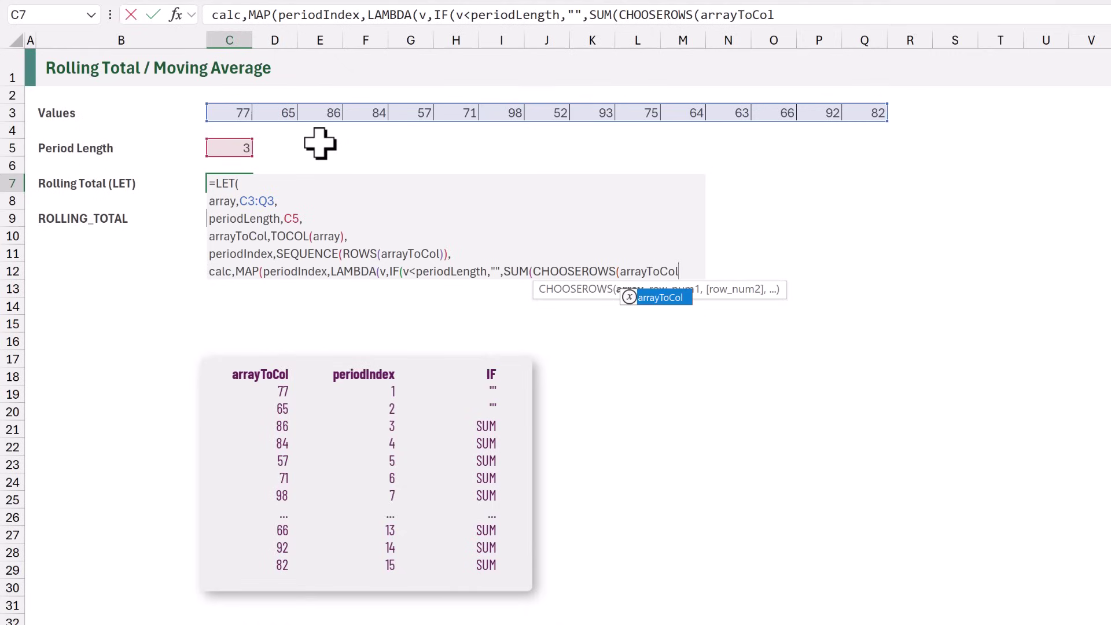
{"action": "type", "text": ","}
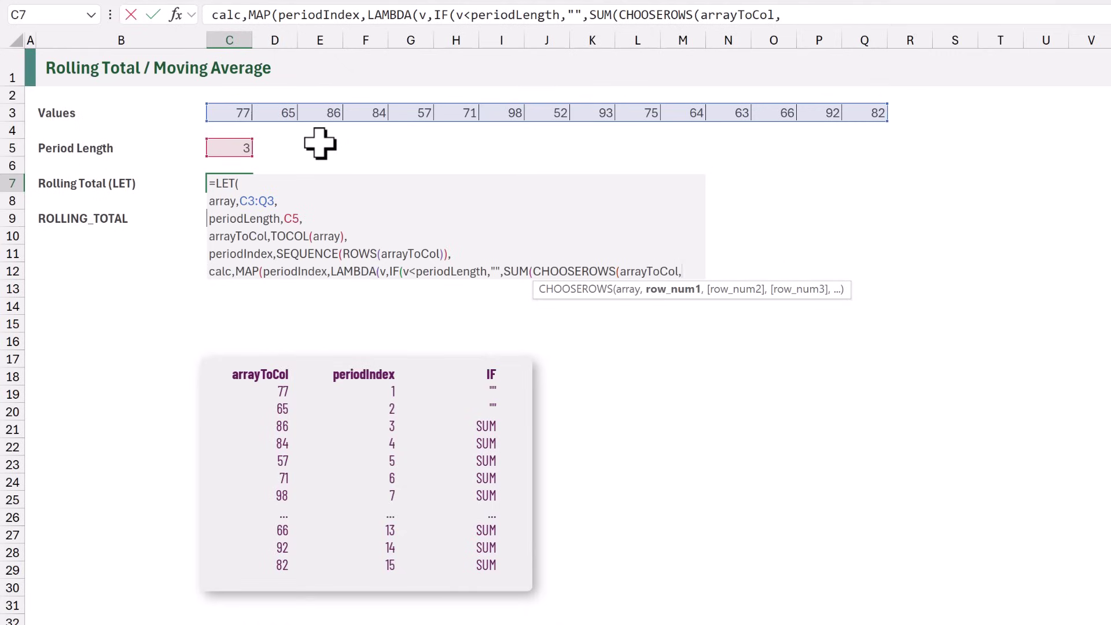
{"action": "type", "text": "SEQUE"}
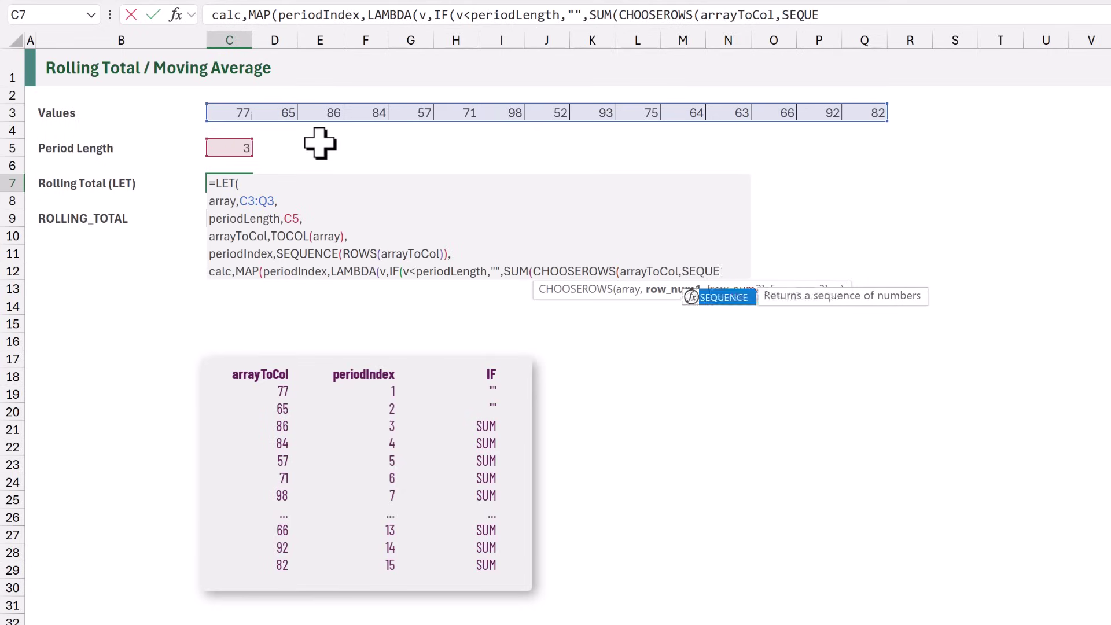
{"action": "type", "text": "NCE("}
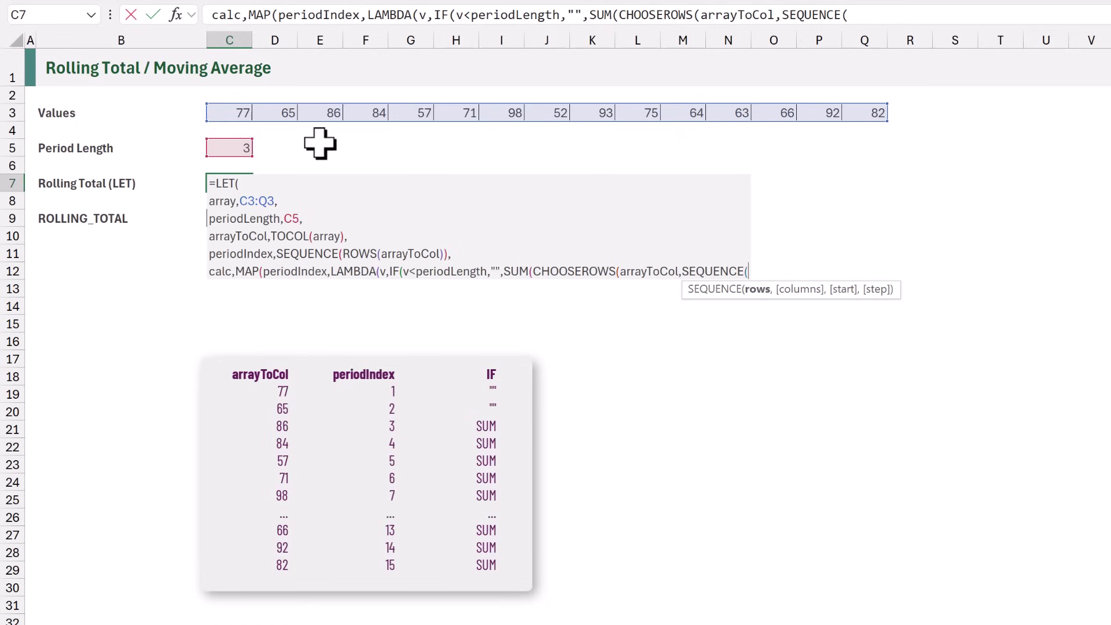
Give SEQUENCE the arguments periodLength,1,v,-1 to count back from each period index.
{"action": "type", "text": "period"}
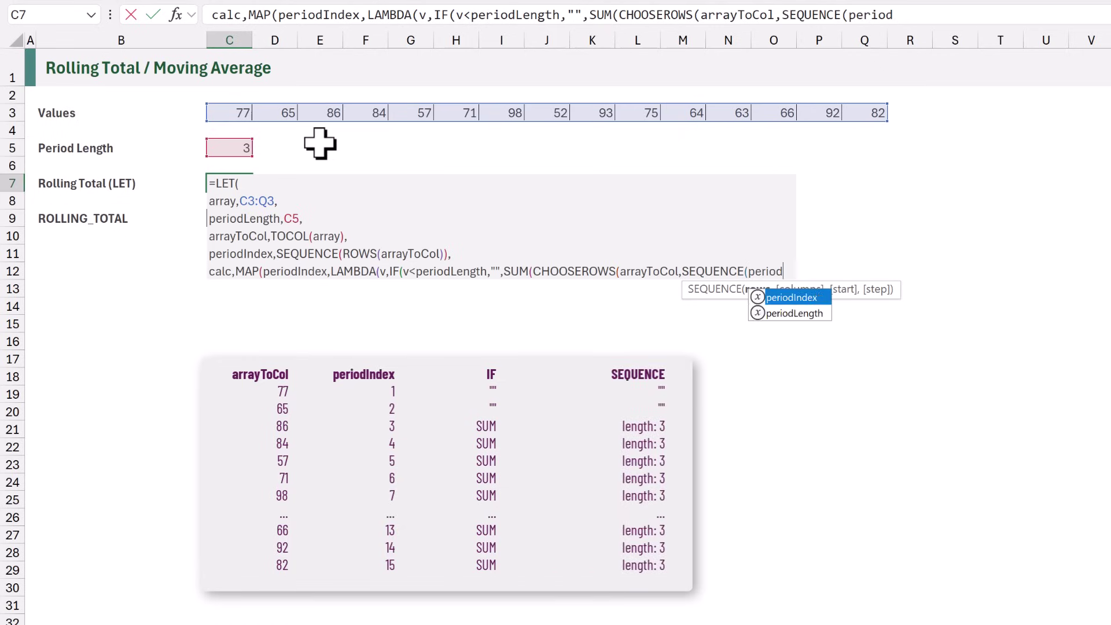
{"action": "type", "text": "Length,"}
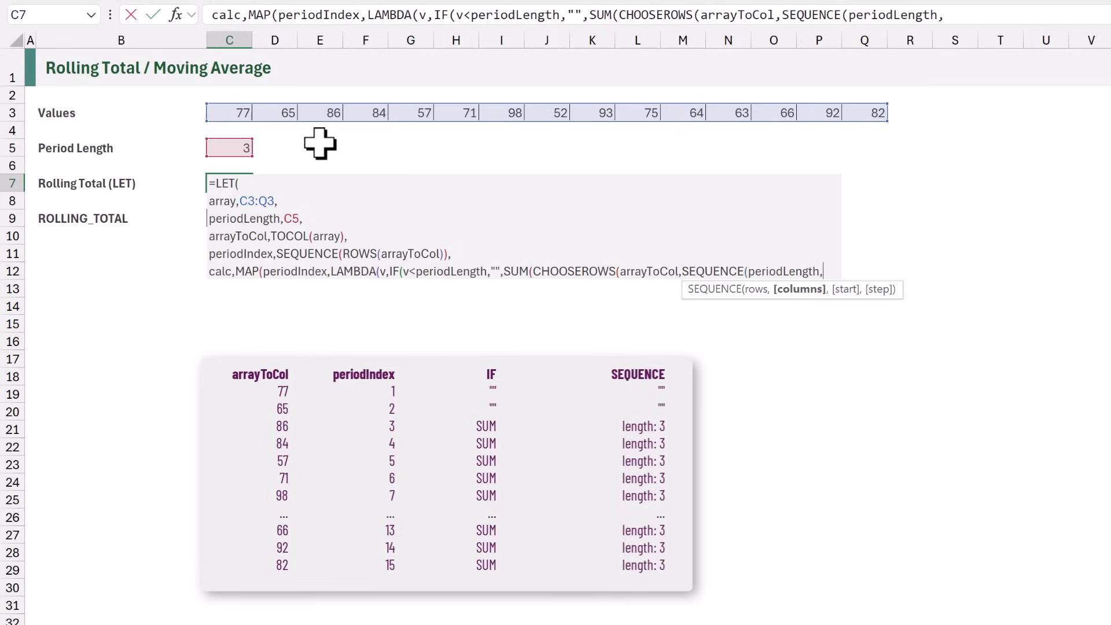
{"action": "type", "text": "1,"}
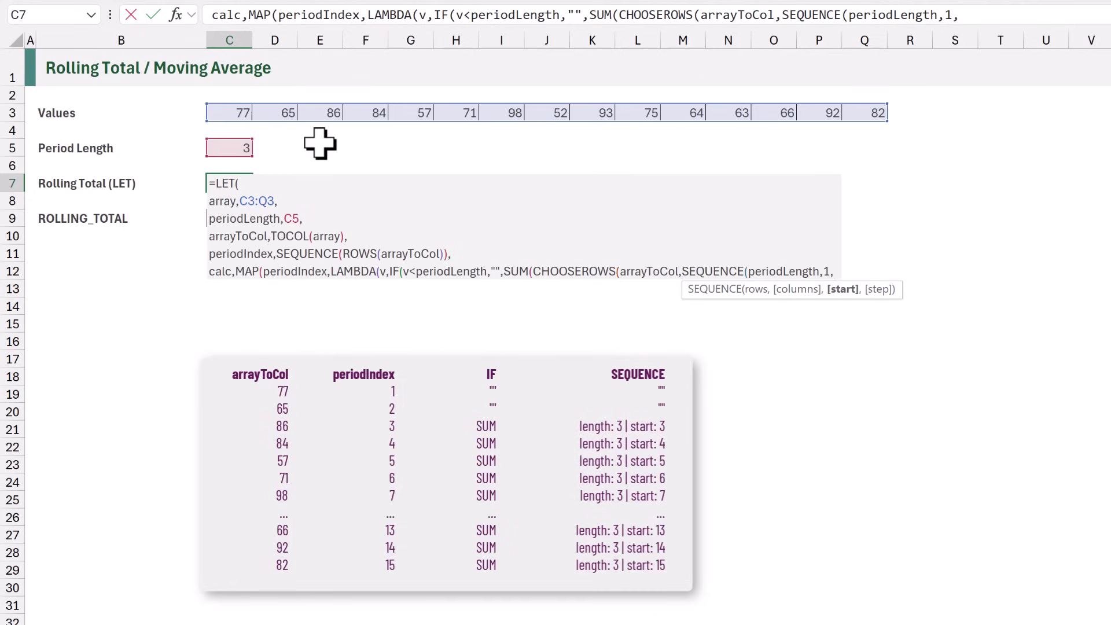
{"action": "type", "text": "v"}
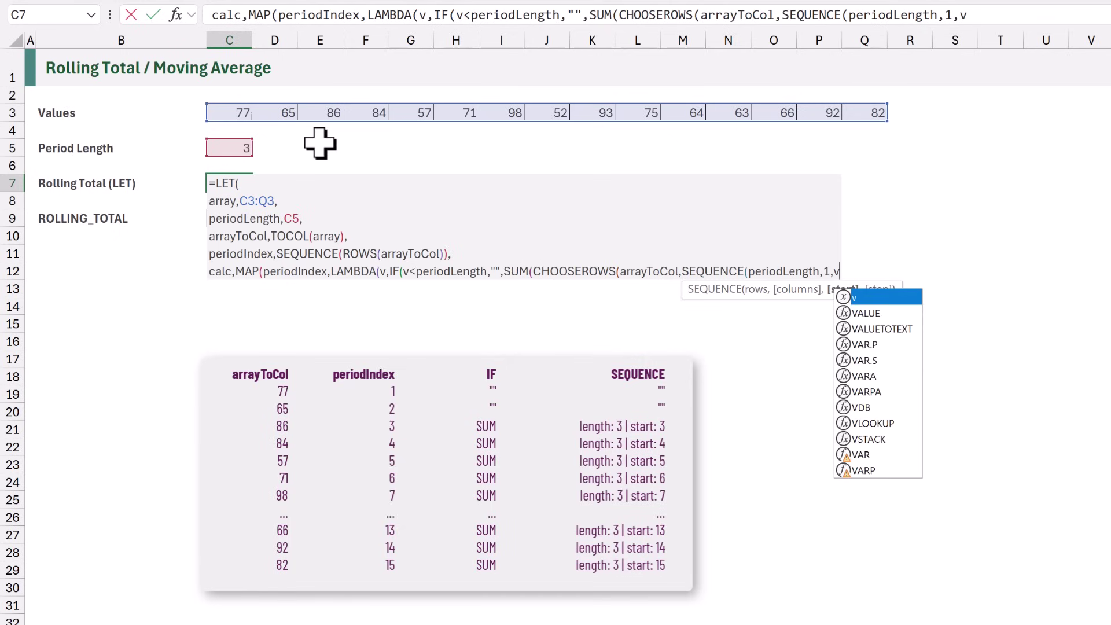
{"action": "type", "text": ",-1"}
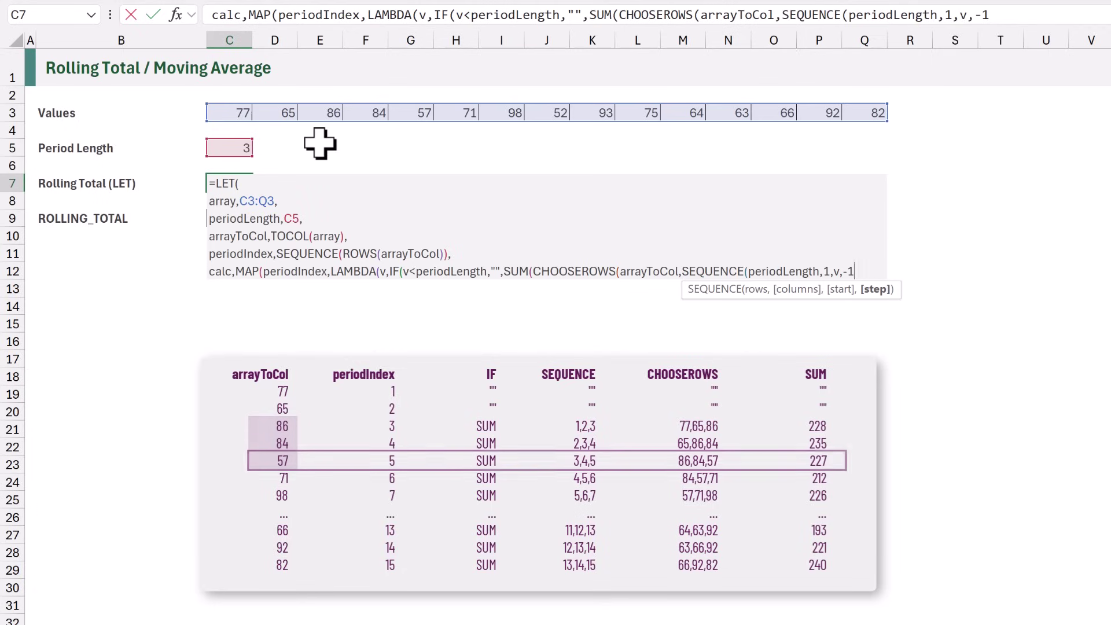
Close the calc line and add result as IF(COLUMNS(array)>1,TOROW(calc),calc).
{"action": "type", "text": "))))))"}
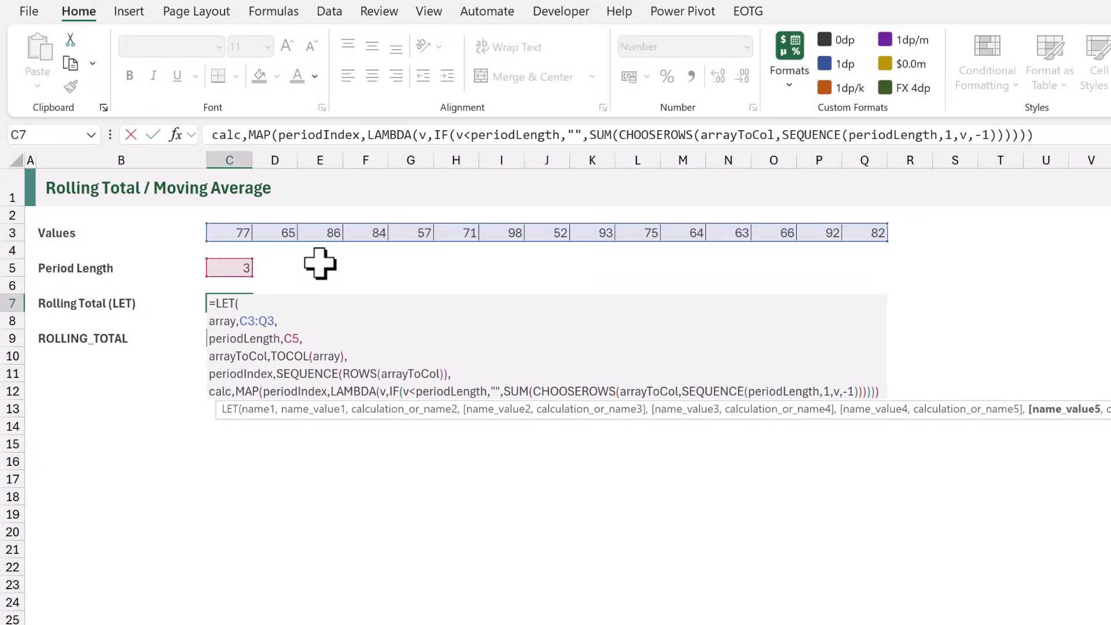
{"action": "type", "text": ","}
{"action": "key", "text": "alt+Return"}
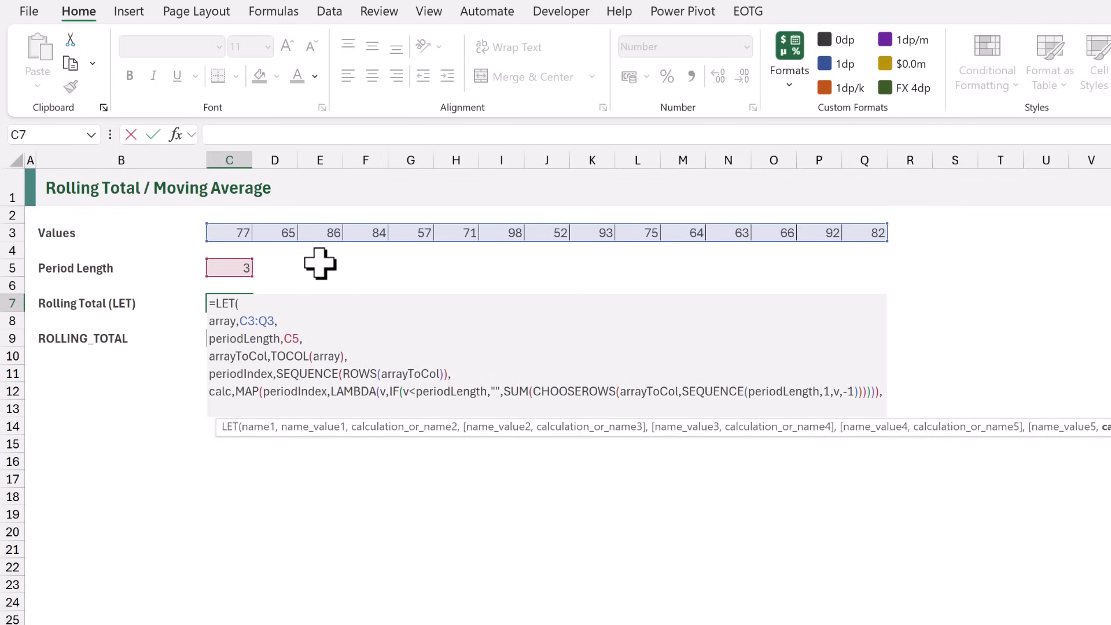
{"action": "type", "text": "result,IF("}
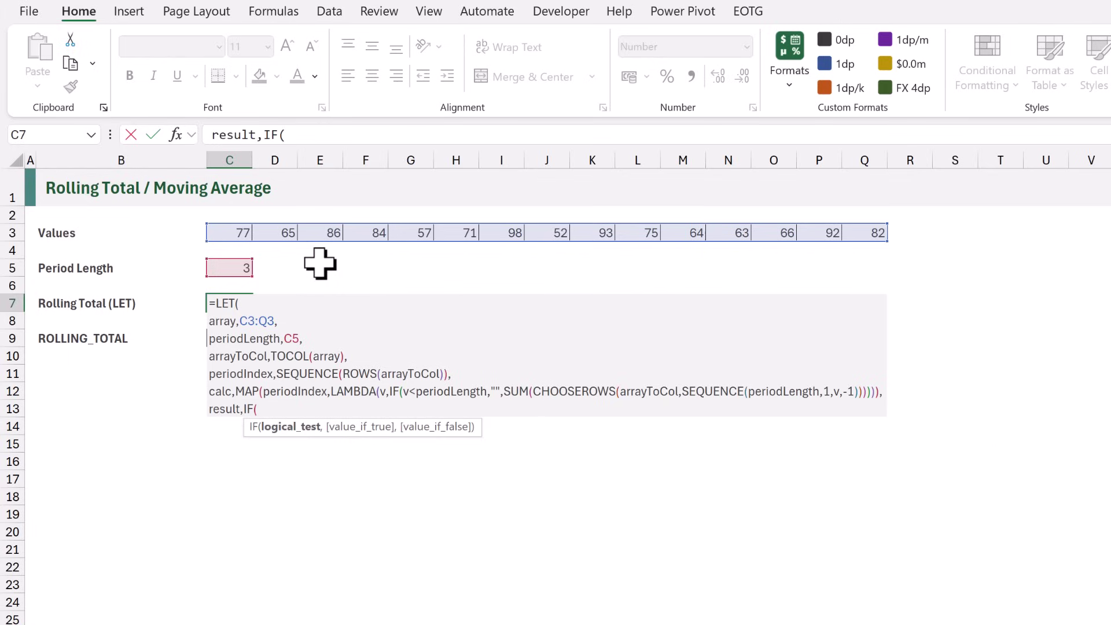
{"action": "type", "text": "COLUM"}
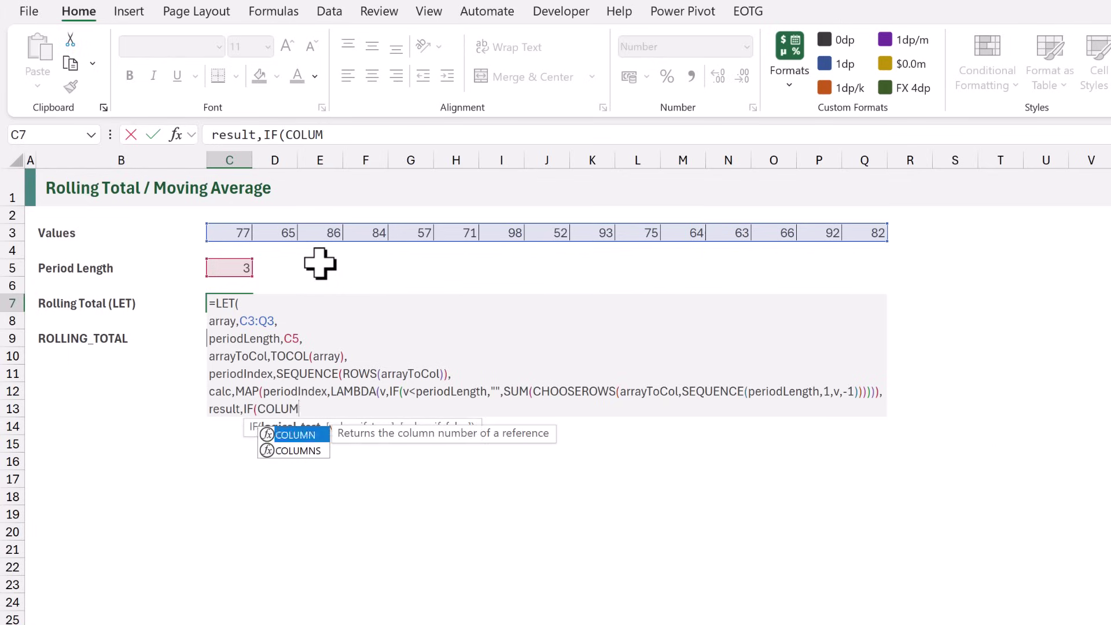
{"action": "type", "text": "NS(arra"}
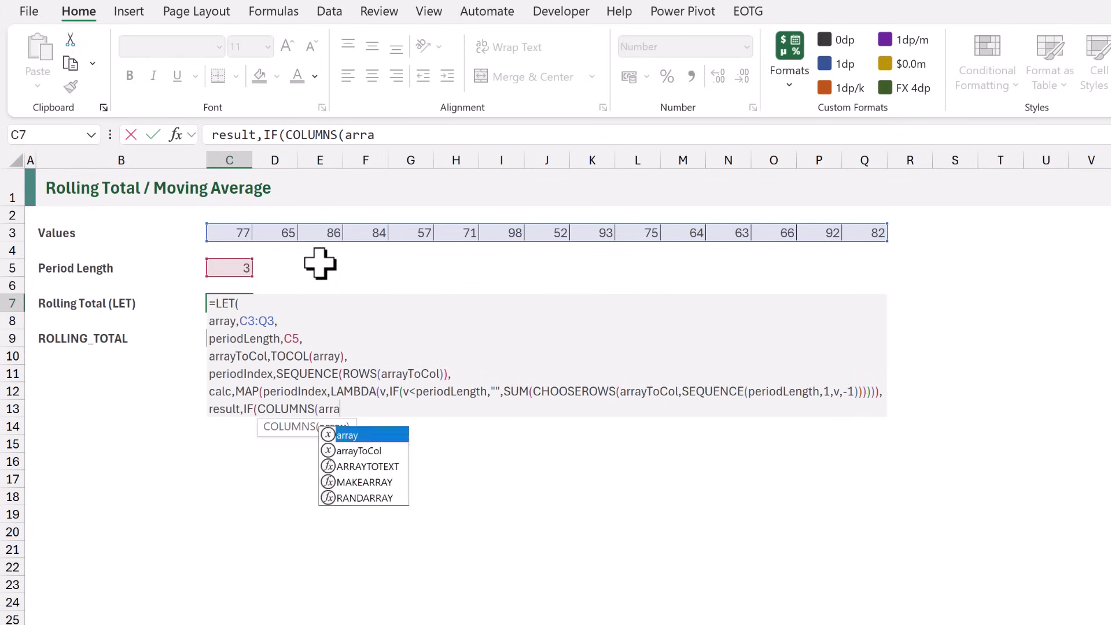
{"action": "type", "text": "y)"}
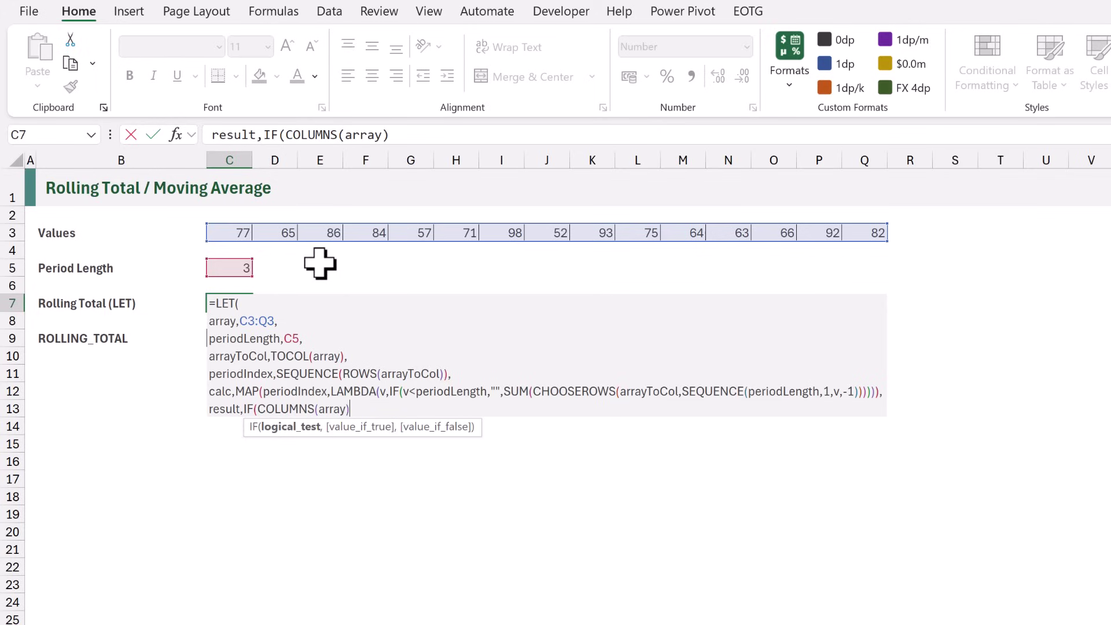
{"action": "type", "text": ">1,TOROW("}
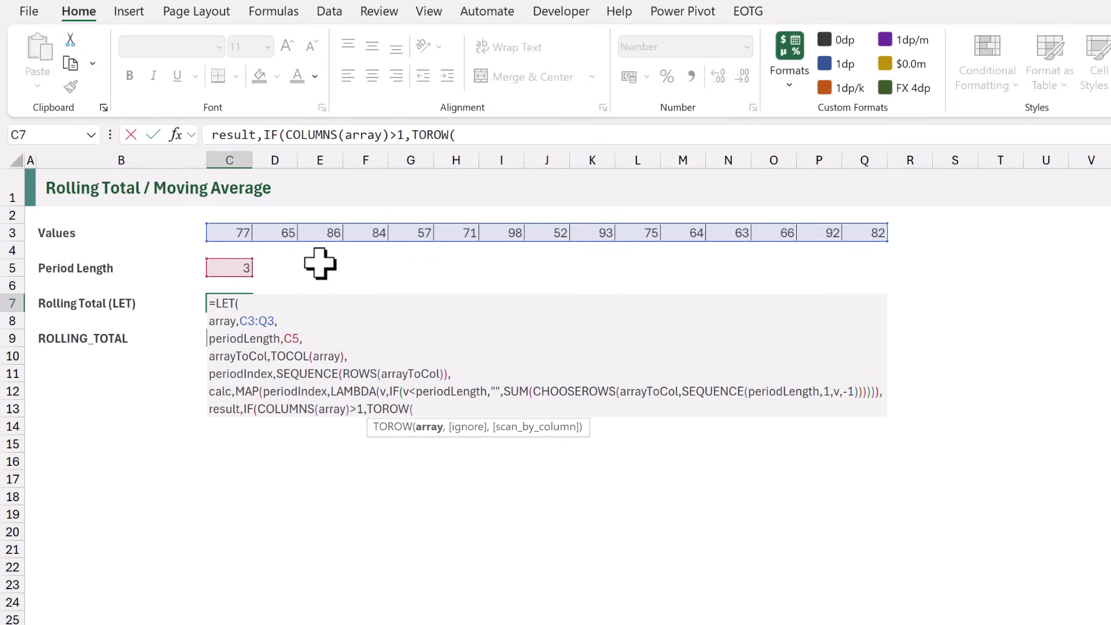
{"action": "type", "text": "calc)"}
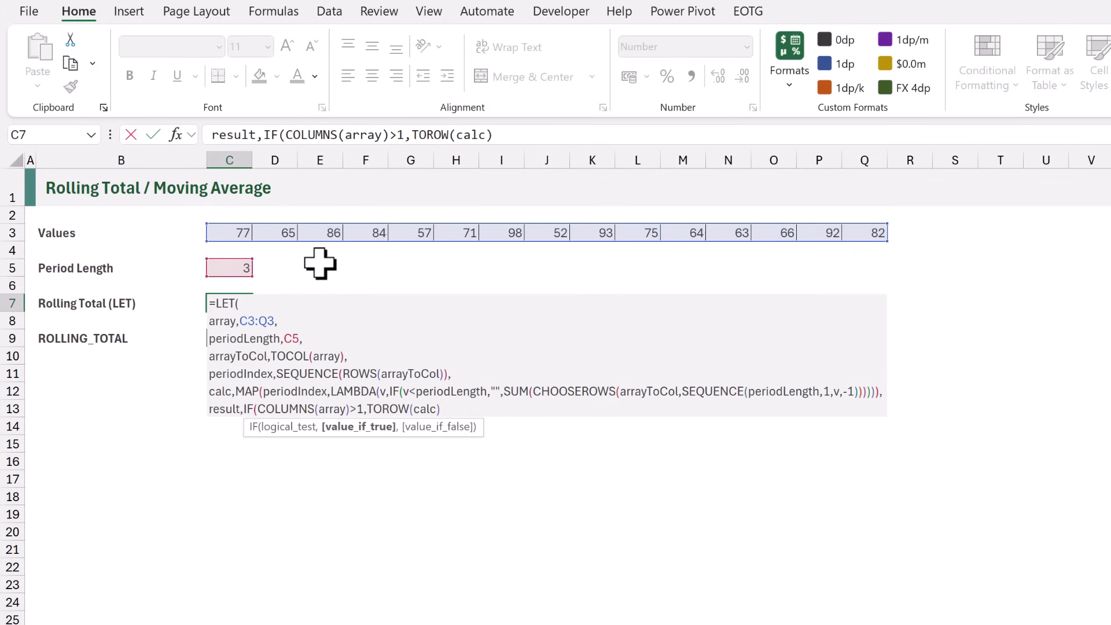
{"action": "type", "text": ","}
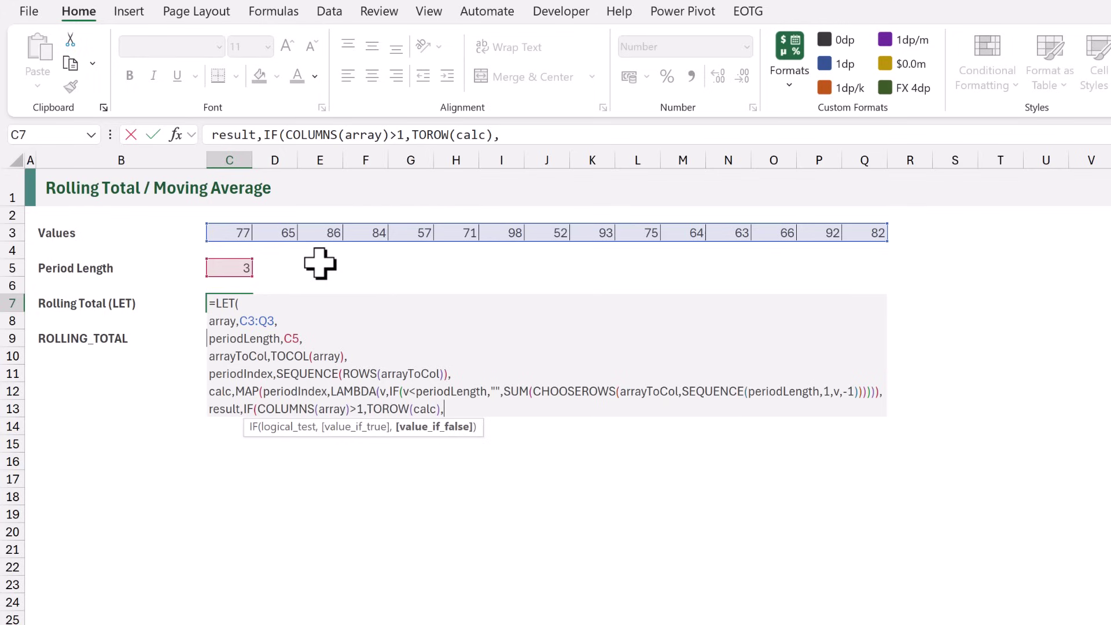
{"action": "type", "text": "calc)"}
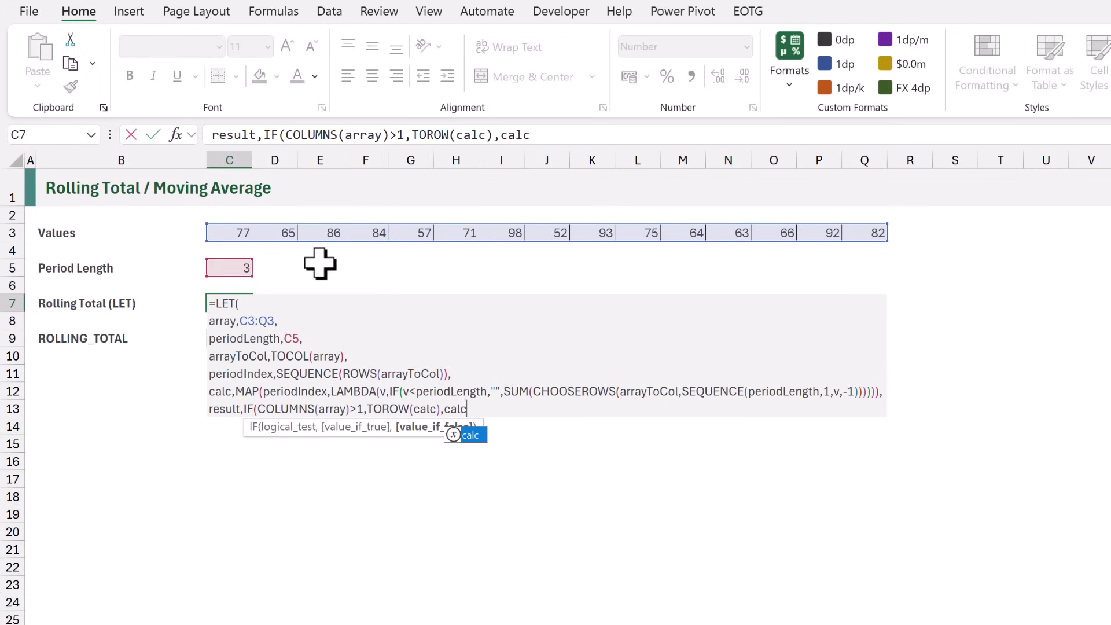
{"action": "type", "text": ","}
{"action": "key", "text": "alt+Return"}
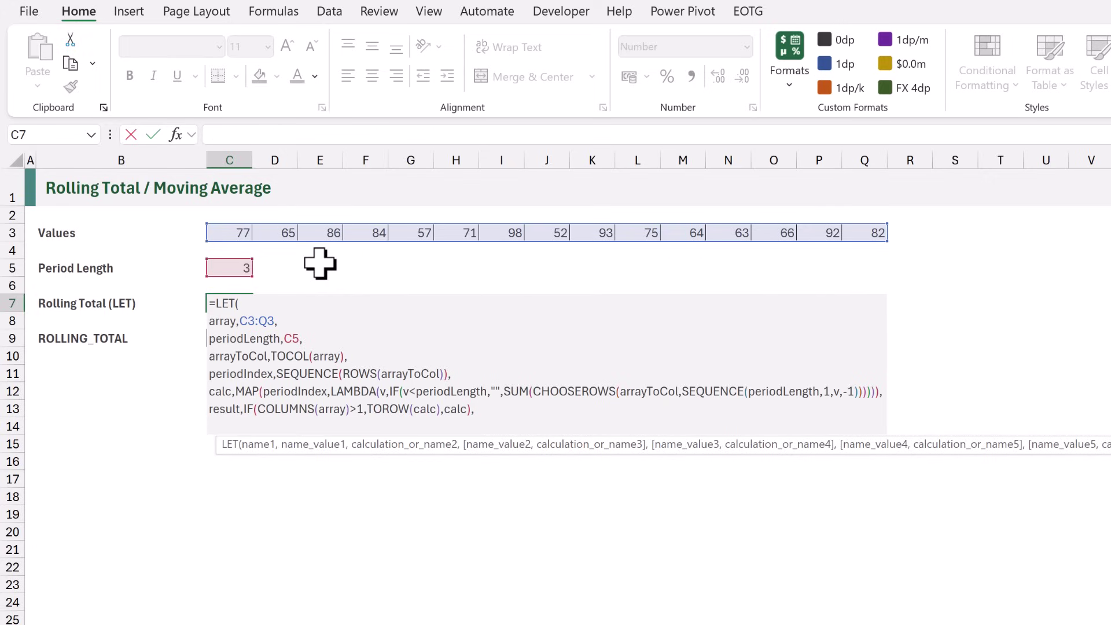
End the formula with result), commit it, and check E3:G3 sums to the 227 total.
{"action": "type", "text": "result)"}
{"action": "key", "text": "ctrl+Return"}
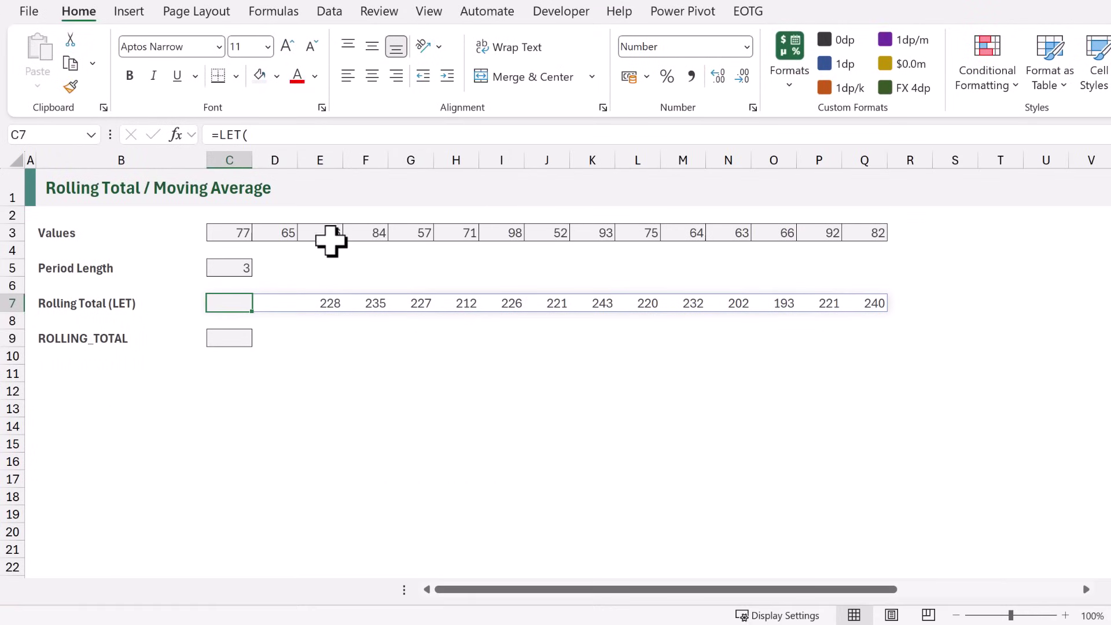
{"action": "left_click_drag", "start_coordinate": [331, 233], "coordinate": [398, 231]}
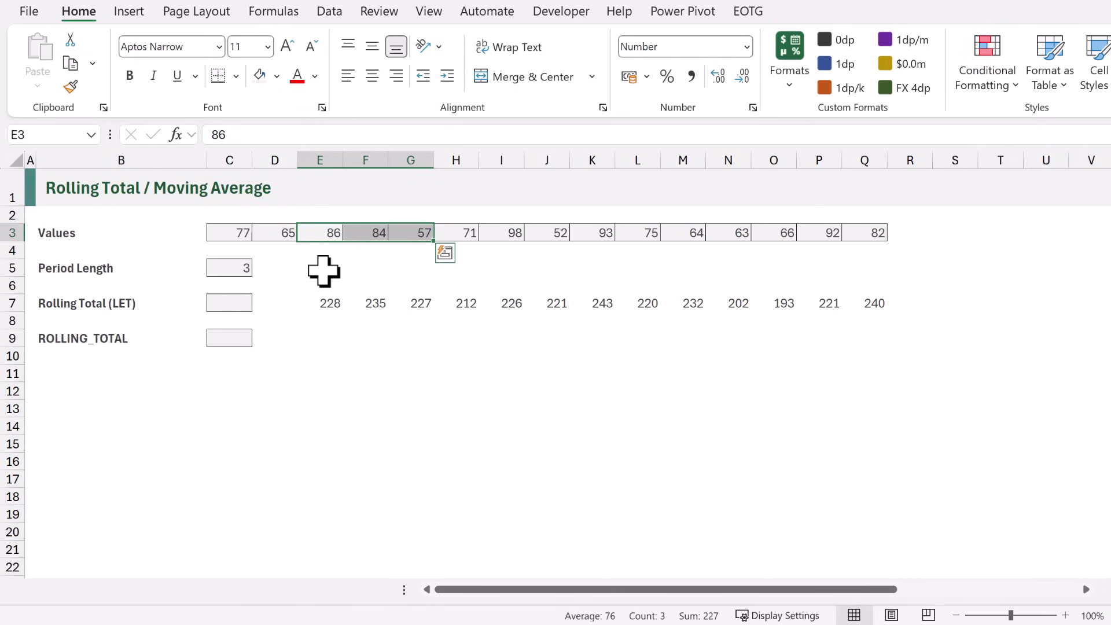
Change Period Length in C5 to 6 and verify the first six values total 440.
{"action": "left_click", "coordinate": [243, 272]}
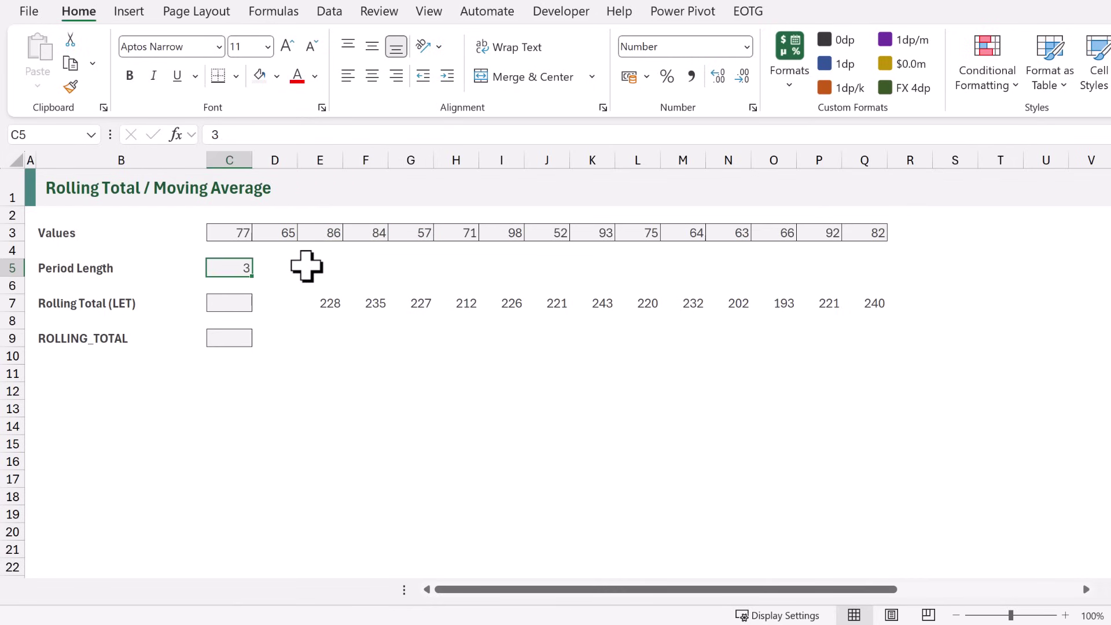
{"action": "type", "text": "6"}
{"action": "key", "text": "ctrl+Return"}
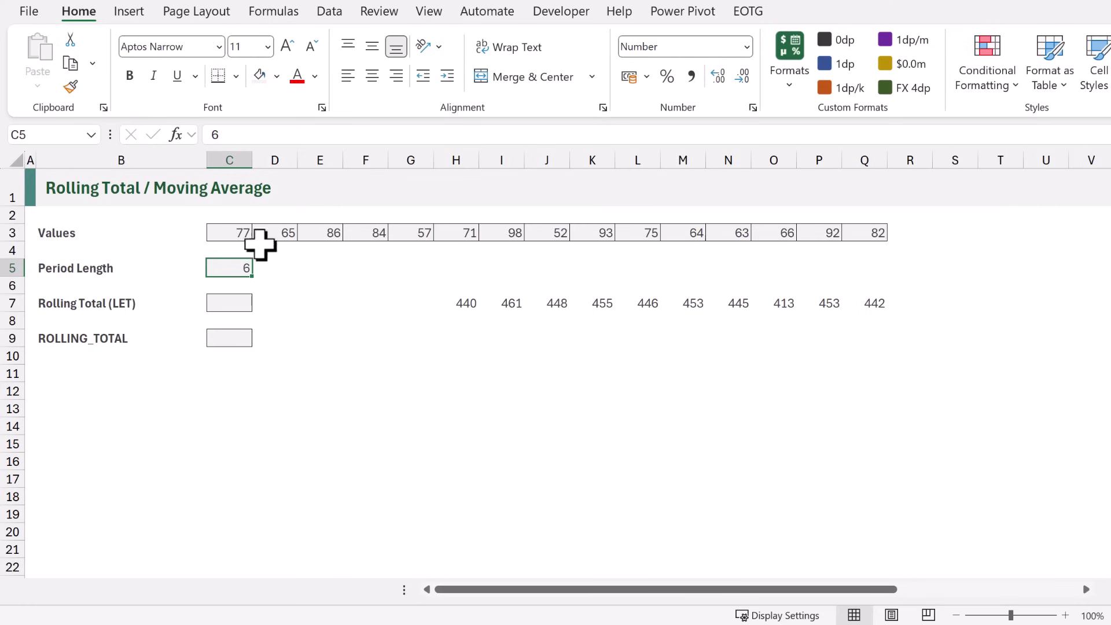
{"action": "left_click_drag", "start_coordinate": [240, 235], "coordinate": [447, 231]}
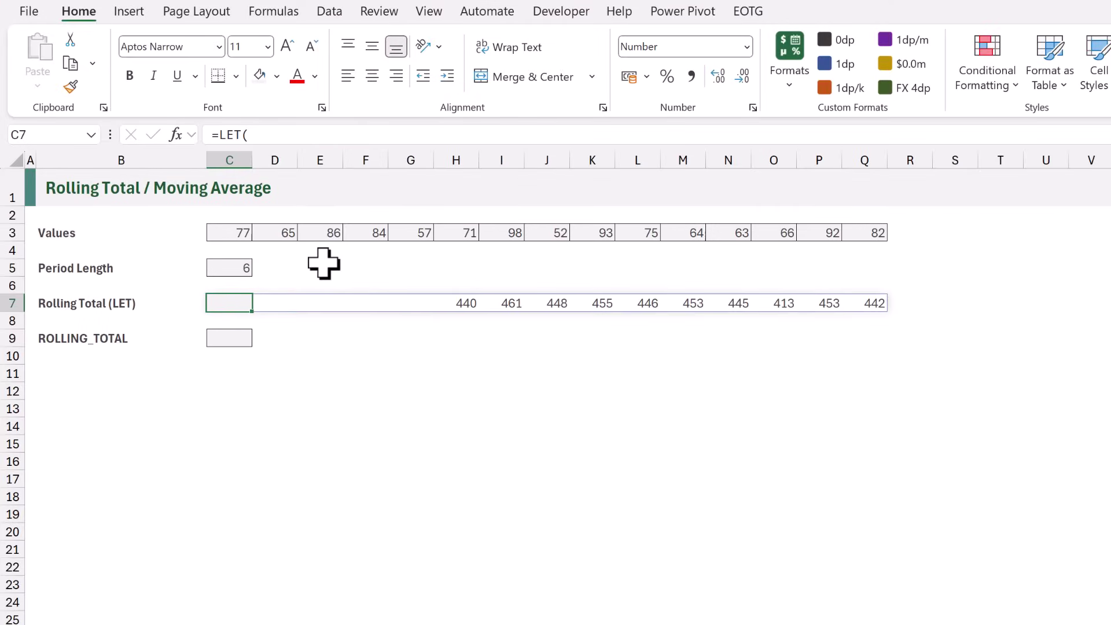
Wrap C7's LET in LAMBDA(array,periodLength,function, and delete the hard-coded array and periodLength lines.
{"action": "key", "text": "F2"}
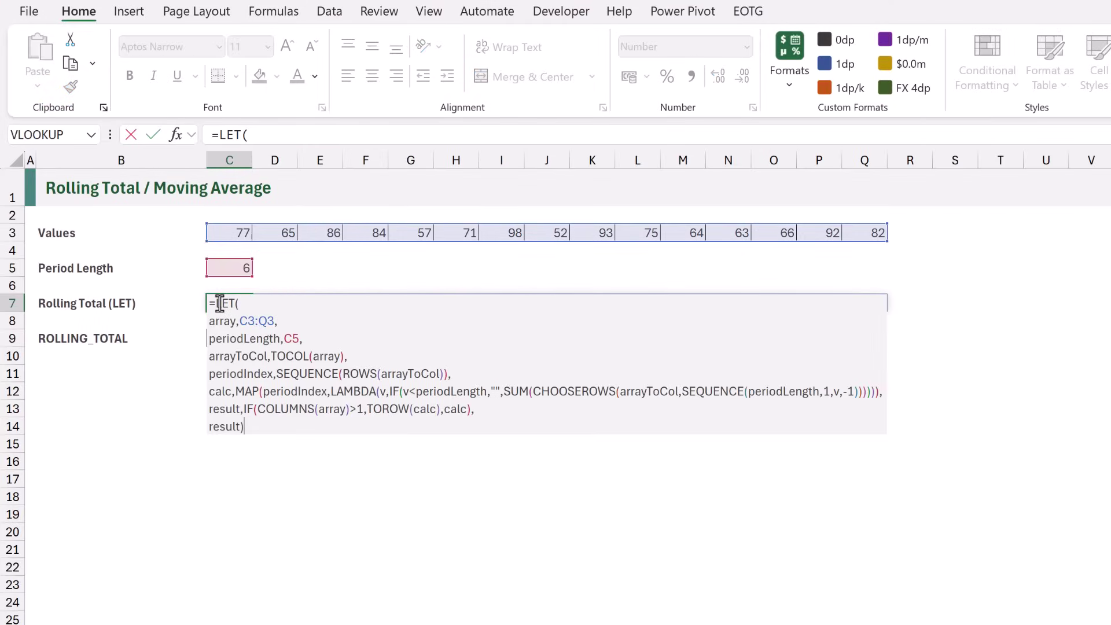
{"action": "type", "text": "LAMBDA("}
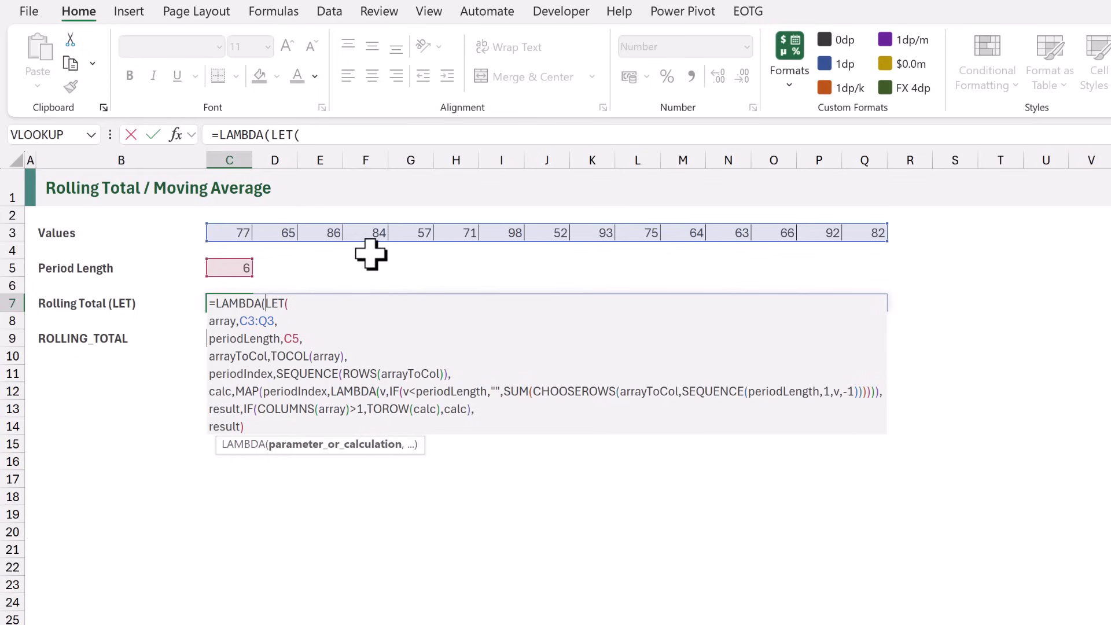
{"action": "type", "text": "array,periodLength,function,"}
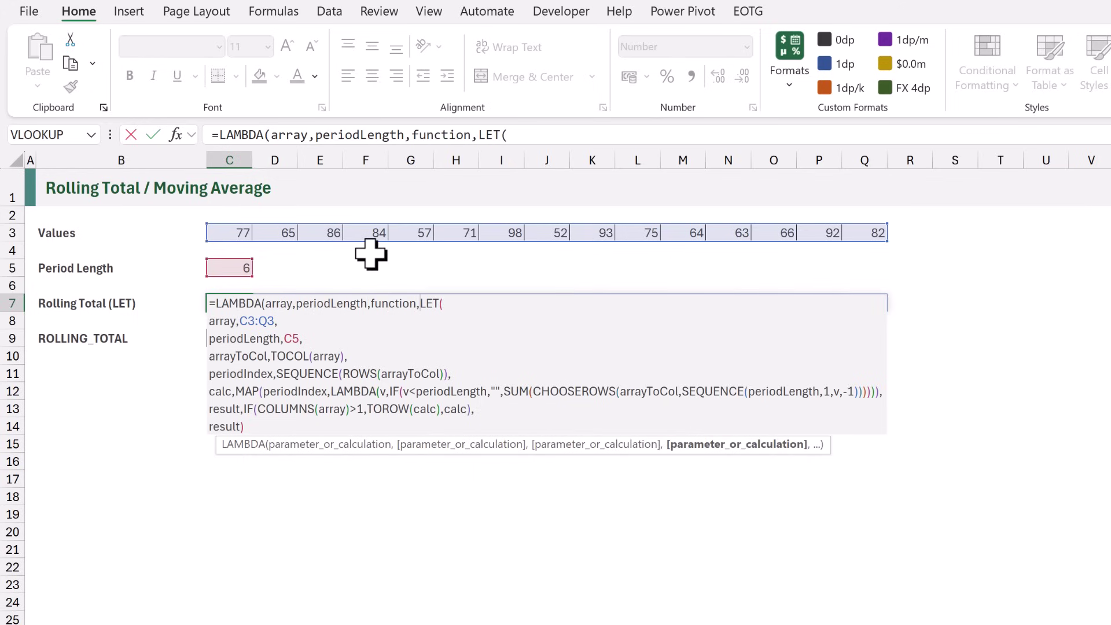
{"action": "key", "text": "alt+Return"}
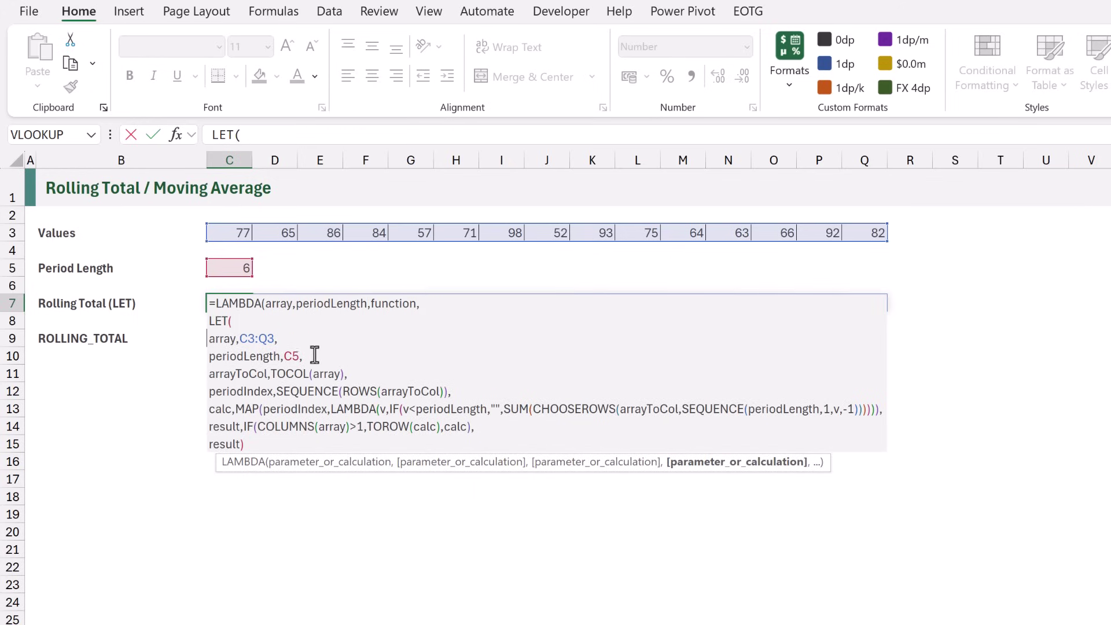
{"action": "left_click_drag", "start_coordinate": [313, 355], "coordinate": [200, 334]}
{"action": "key", "text": "Delete"}
{"action": "key", "text": "Delete"}
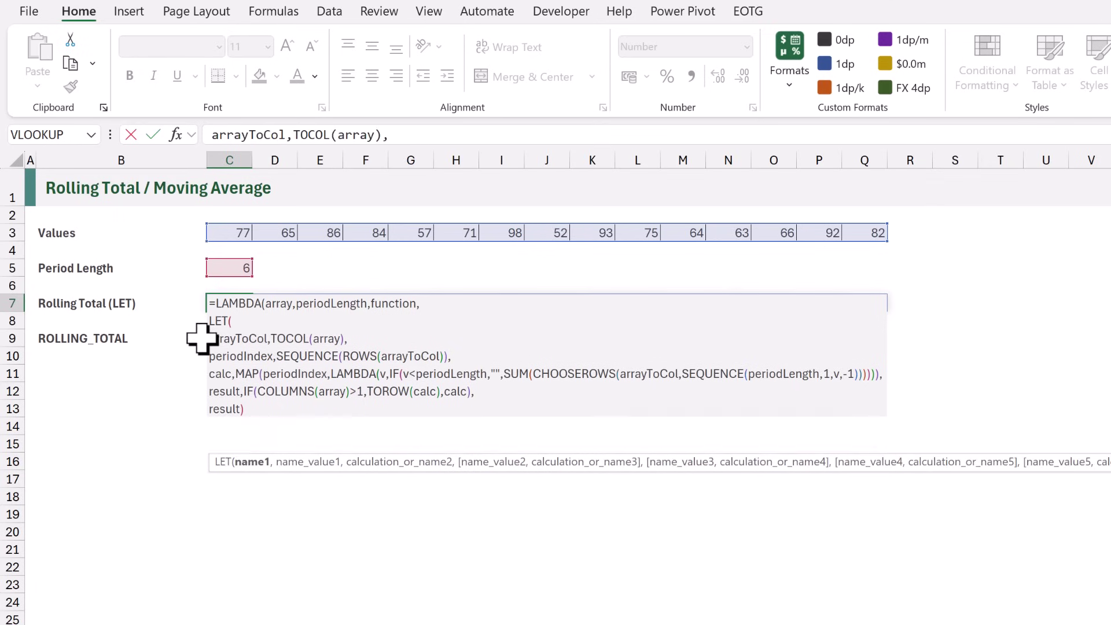
Replace the fixed SUM with function and add the final closing bracket.
{"action": "left_click", "coordinate": [528, 374]}
{"action": "key", "text": "BackSpace"}
{"action": "key", "text": "BackSpace"}
{"action": "key", "text": "BackSpace"}
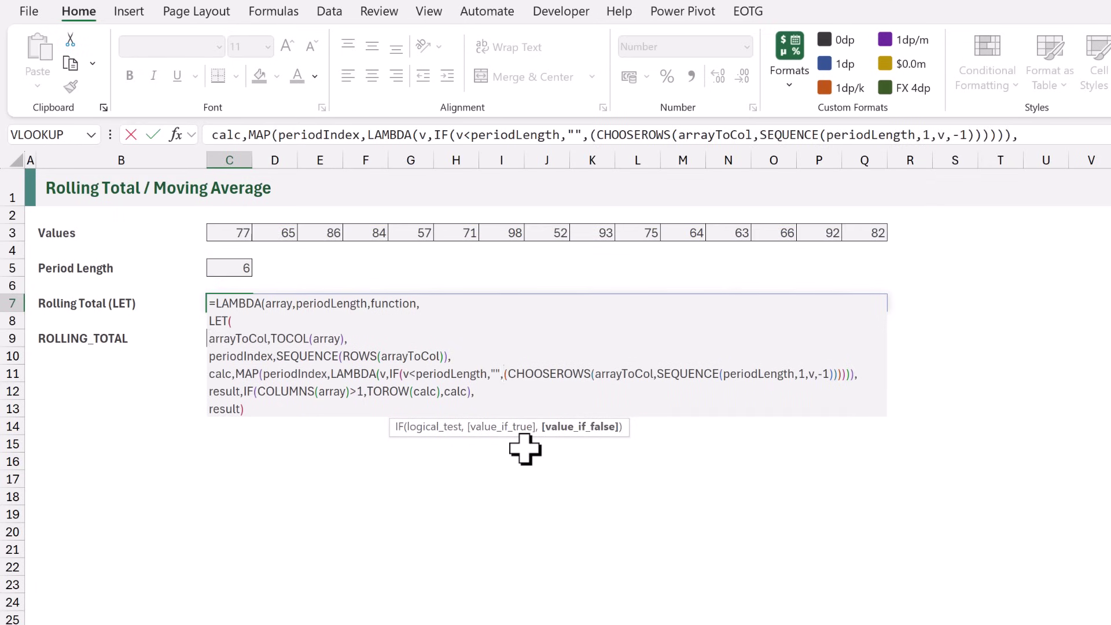
{"action": "type", "text": "function"}
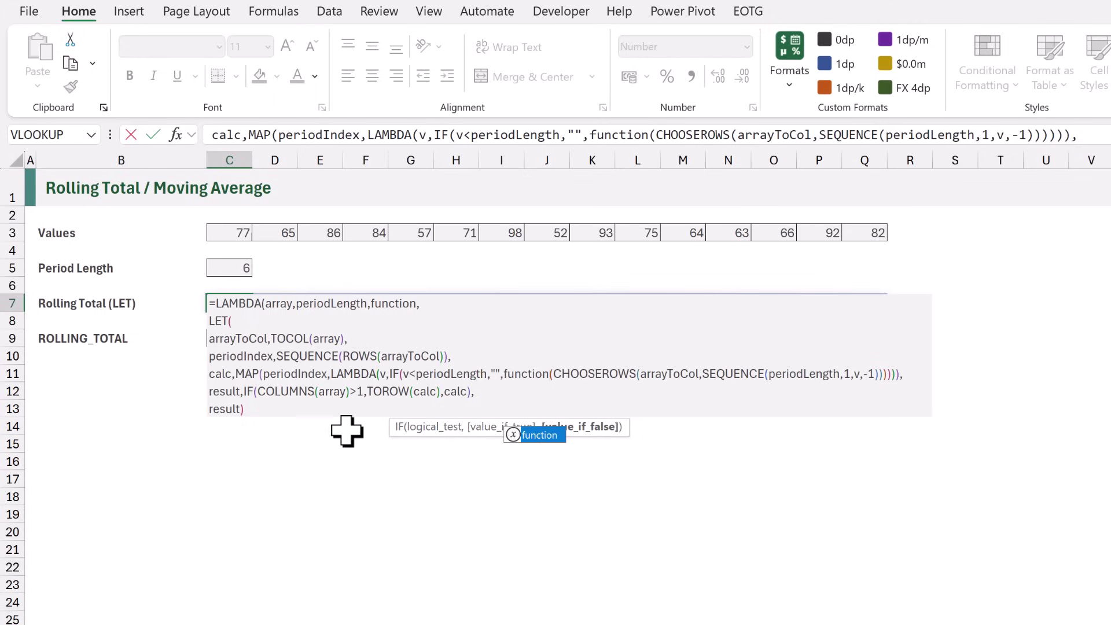
{"action": "left_click", "coordinate": [316, 409]}
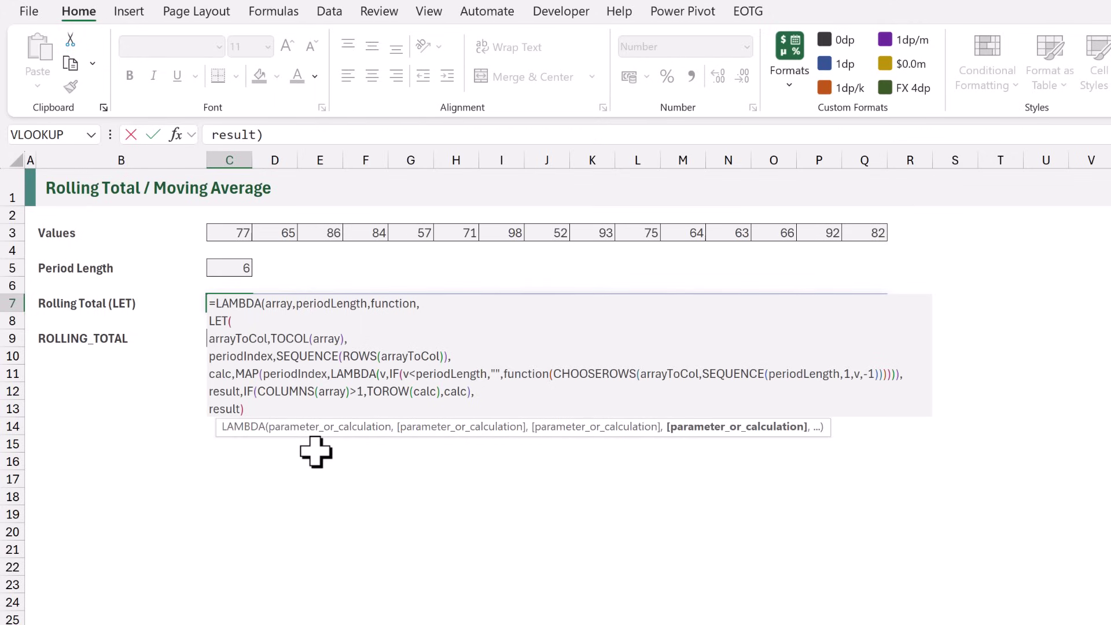
{"action": "type", "text": ")"}
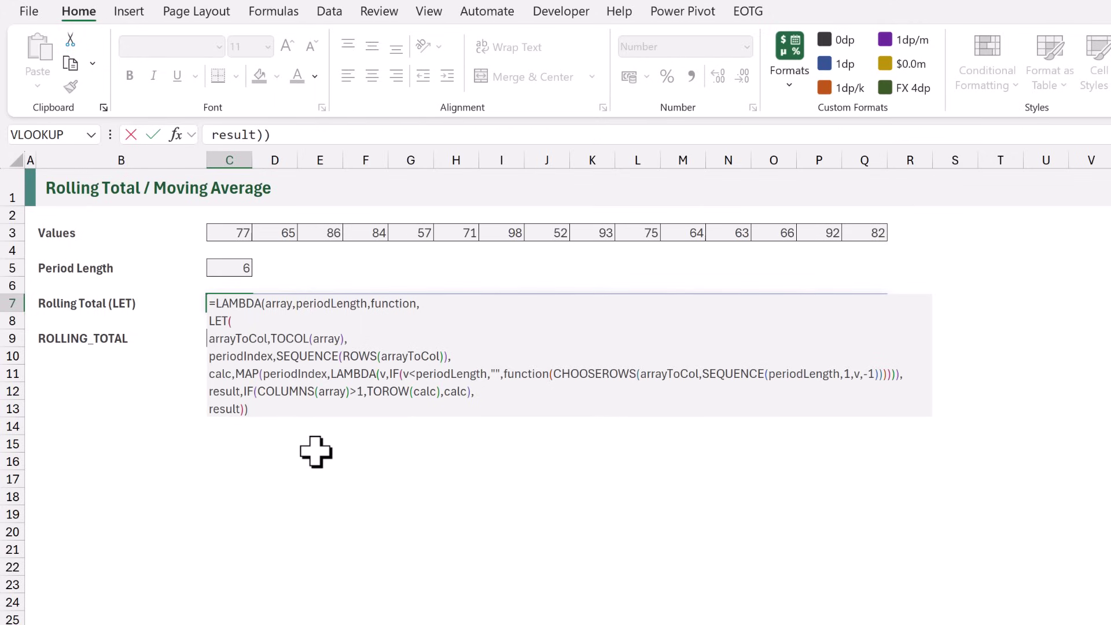
Copy the whole LAMBDA formula text from C7, leaving the cell's original formula unchanged.
{"action": "key", "text": "ctrl+a"}
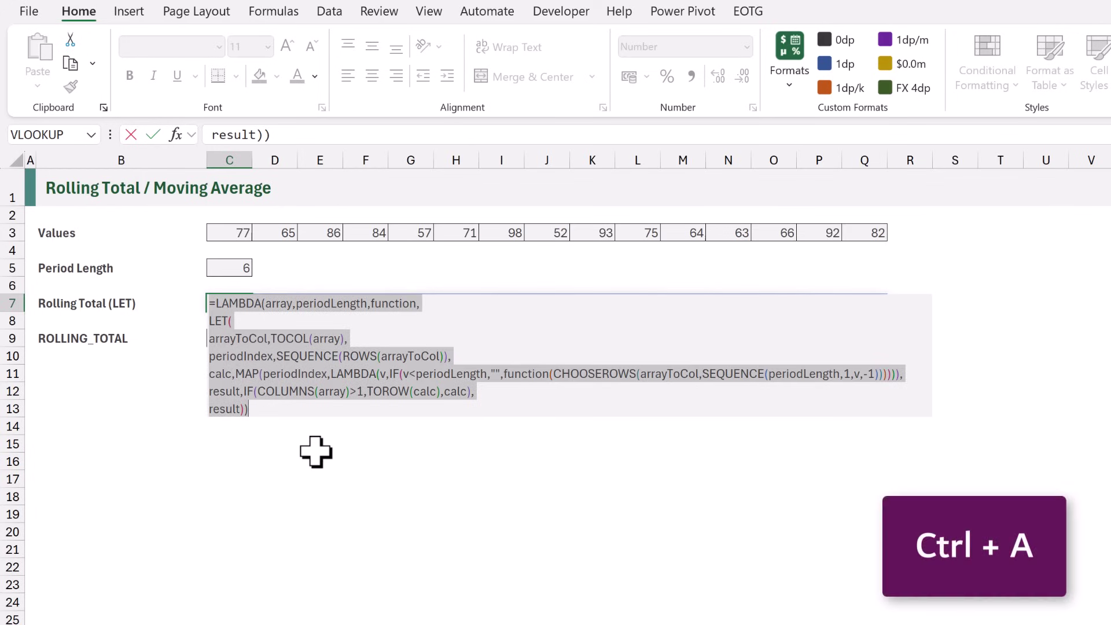
{"action": "key", "text": "ctrl+c"}
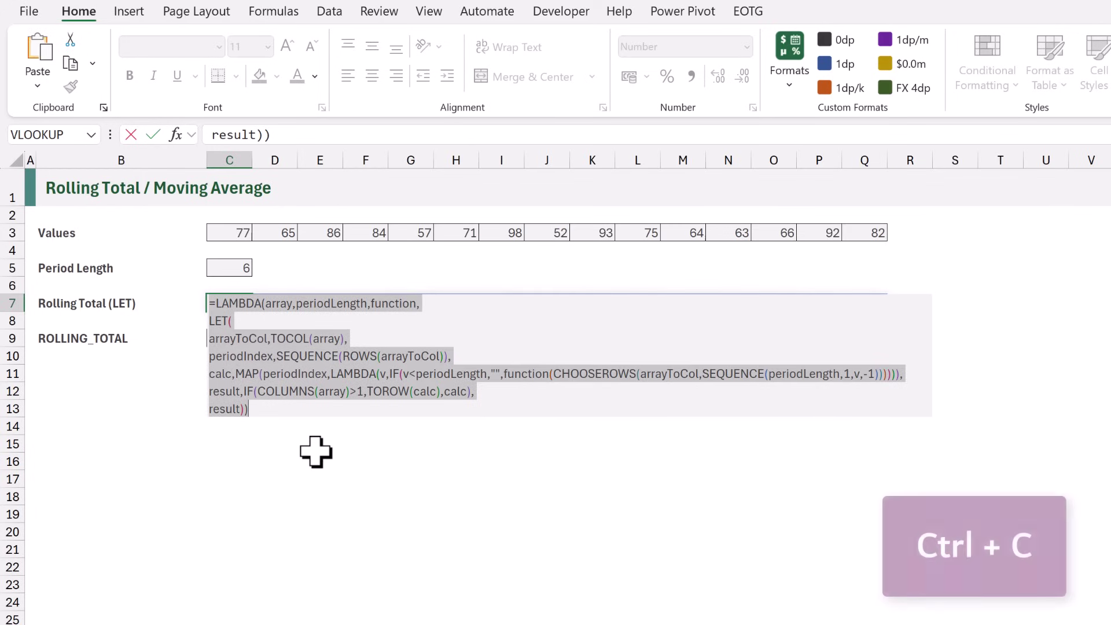
{"action": "key", "text": "Escape"}
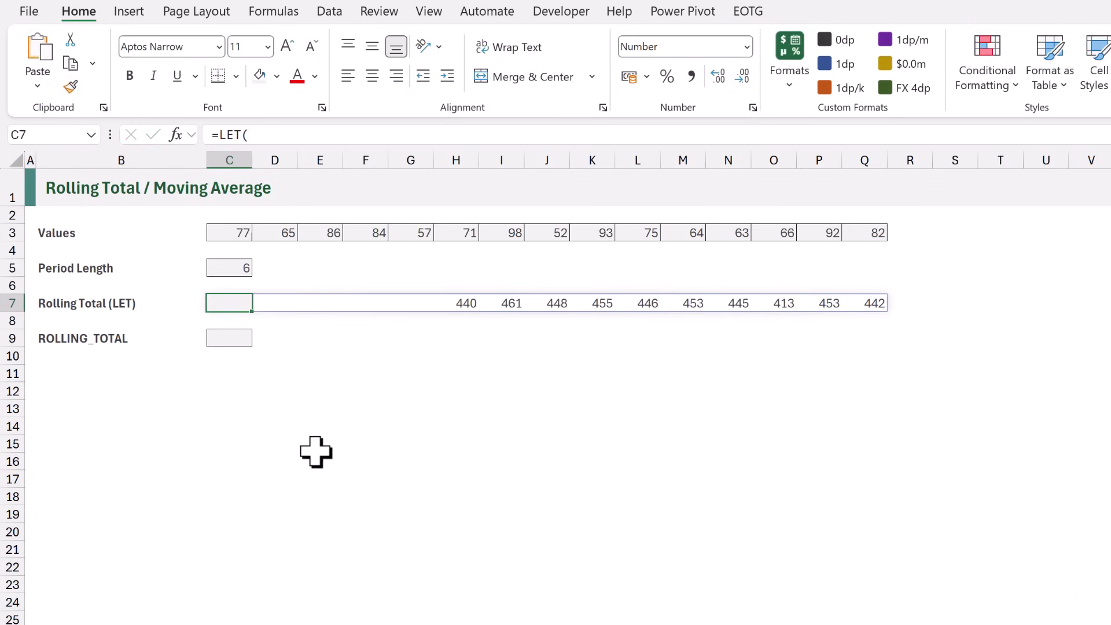
Define the workbook name ROLLING_TOTAL with the copied LAMBDA as its Refers to formula.
{"action": "left_click", "coordinate": [292, 16]}
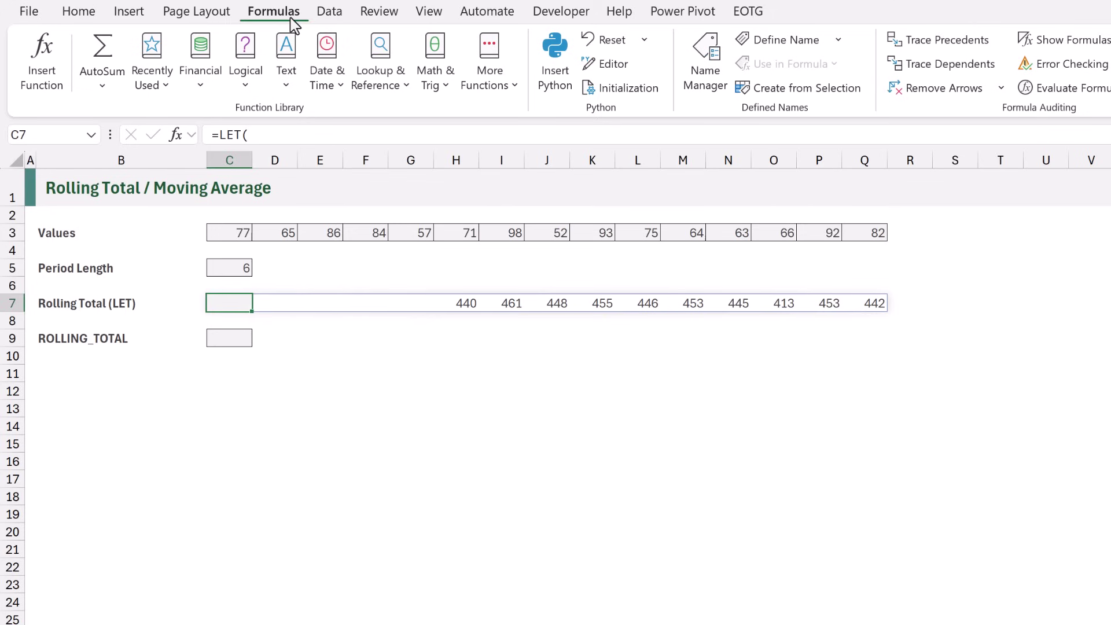
{"action": "left_click", "coordinate": [762, 44]}
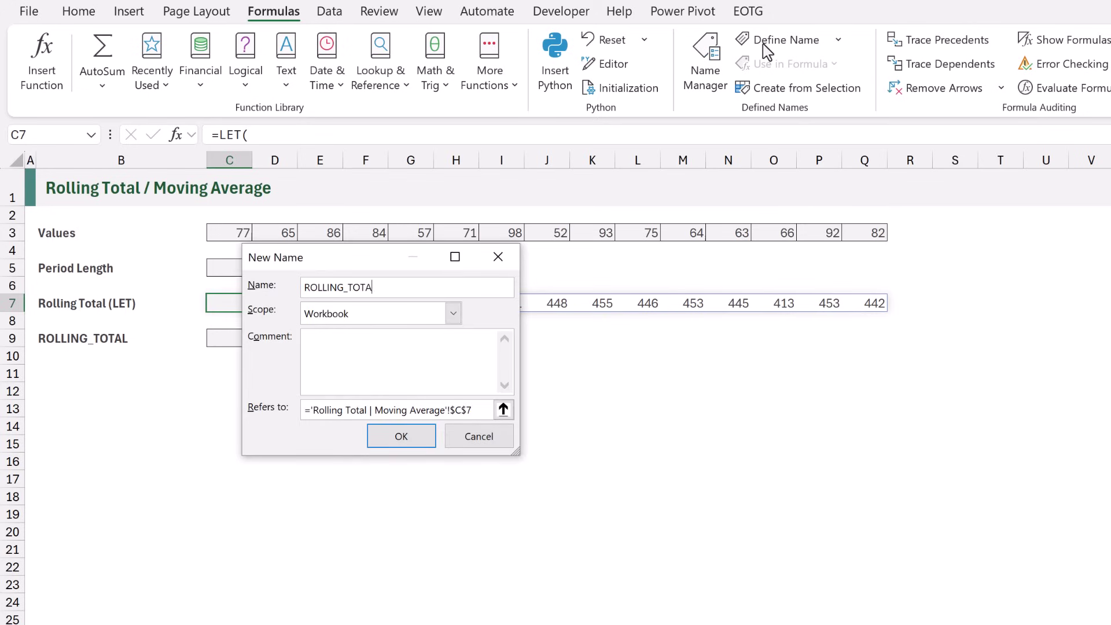
{"action": "key", "text": "Tab"}
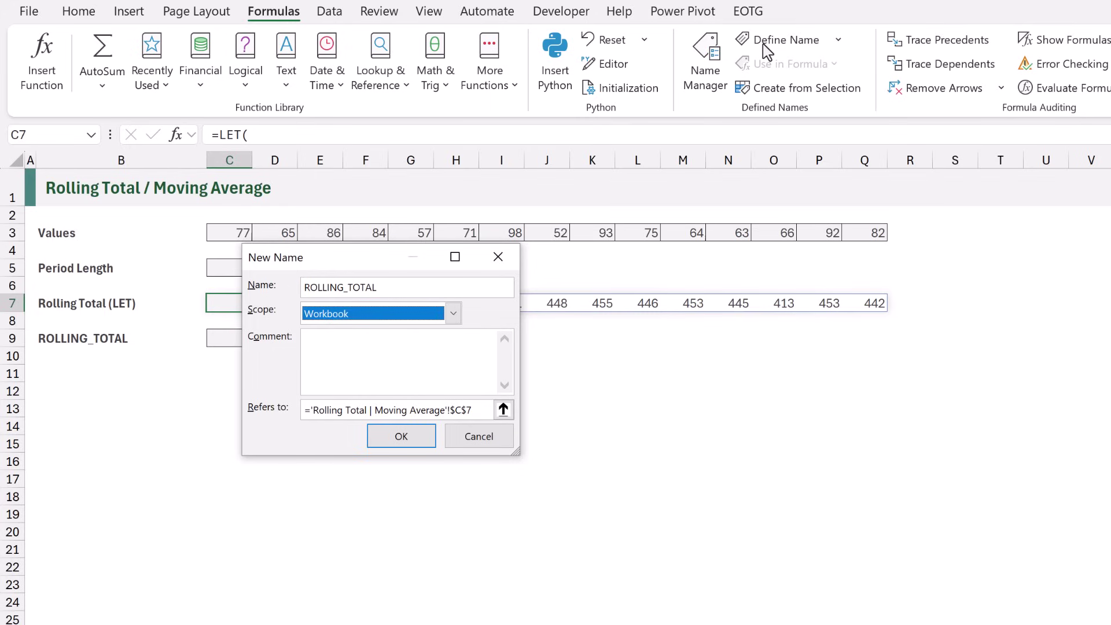
{"action": "key", "text": "Tab"}
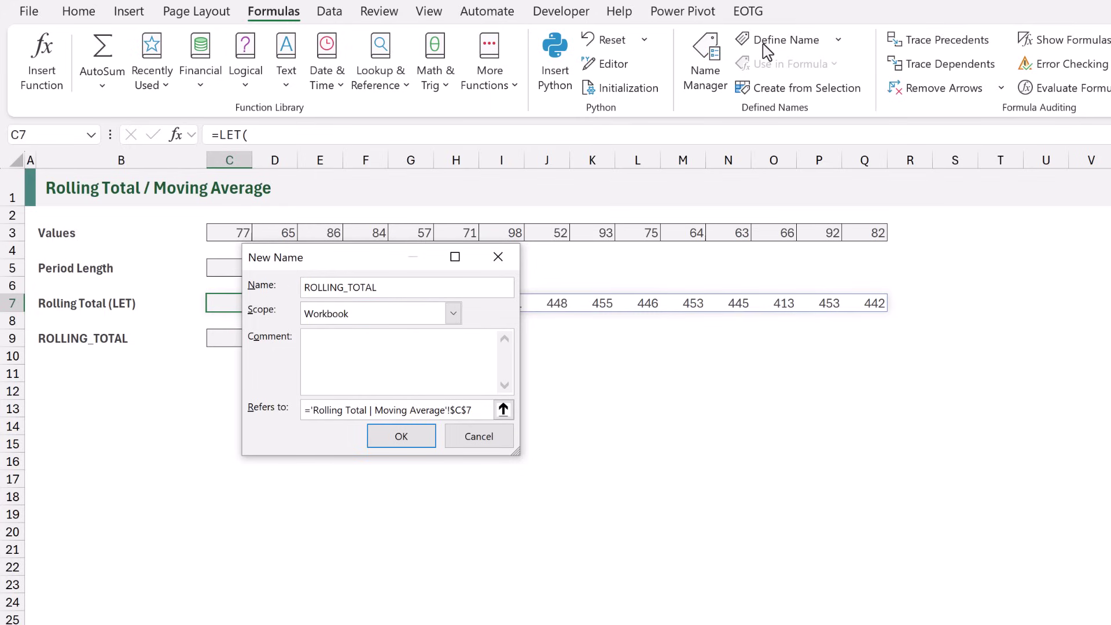
{"action": "key", "text": "Tab"}
{"action": "key", "text": "ctrl+v"}
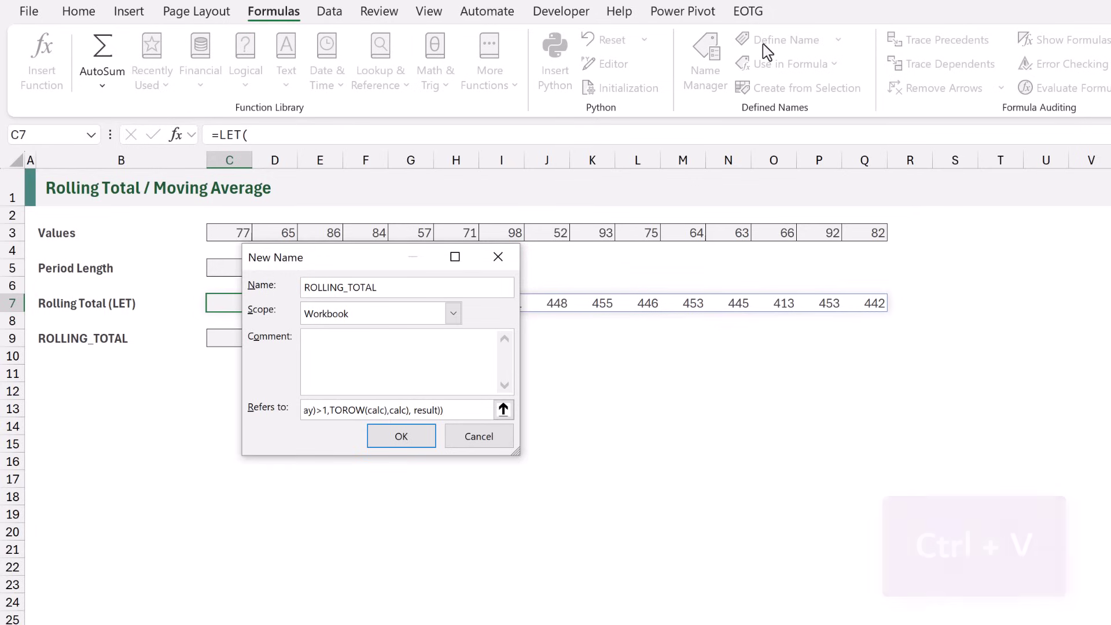
{"action": "left_click", "coordinate": [421, 446]}
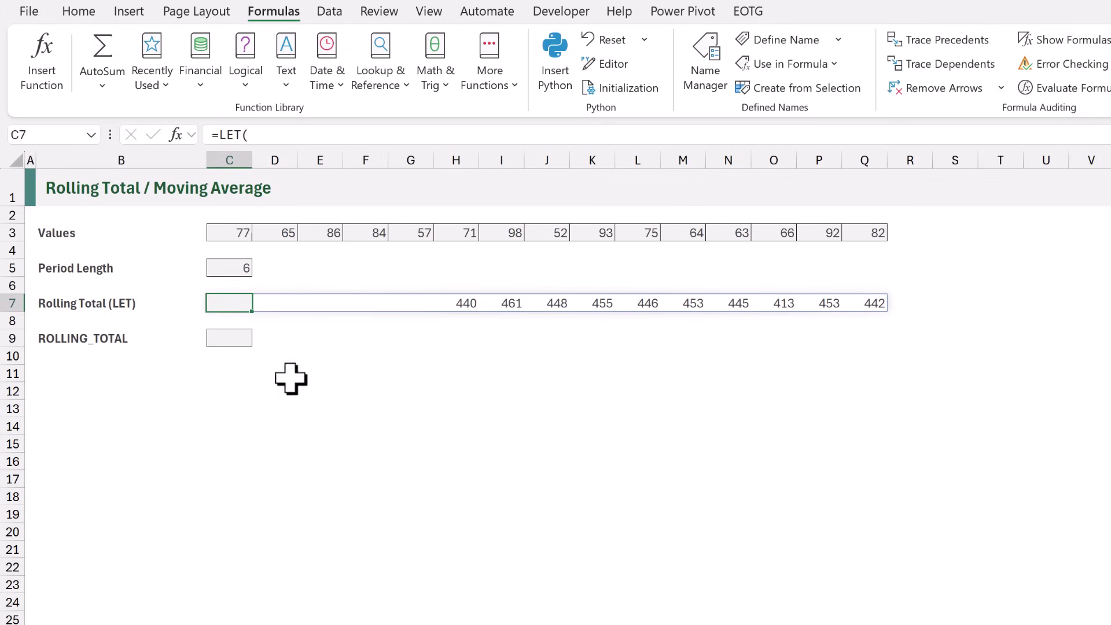
Enter =ROLLING_TOTAL(C3:Q3,C5,SUM) in C9.
{"action": "left_click", "coordinate": [225, 336]}
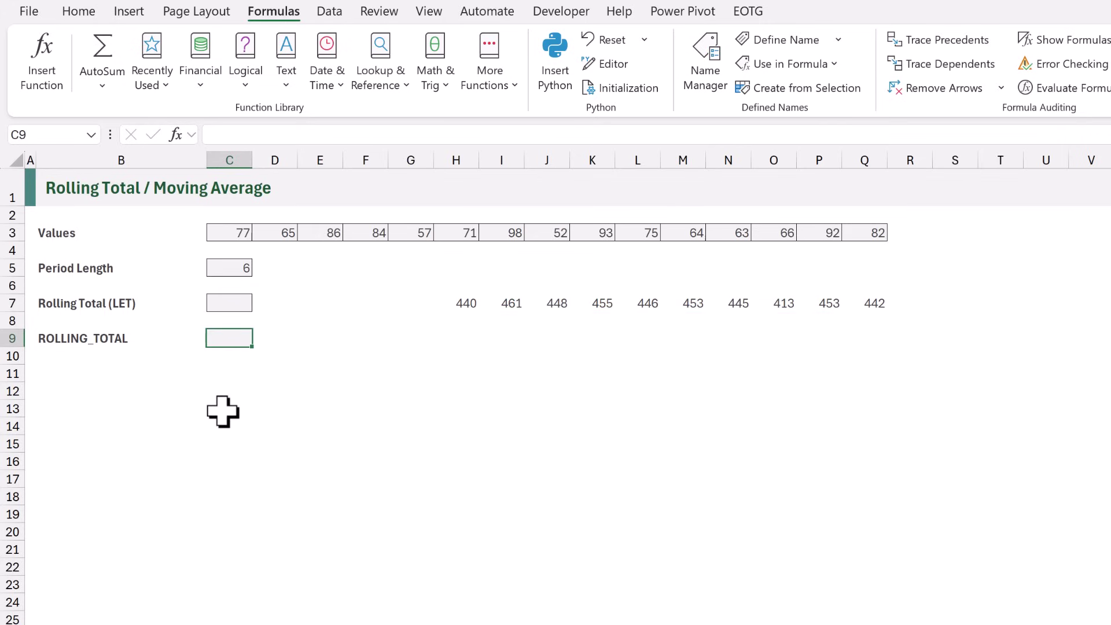
{"action": "type", "text": "=ROLL"}
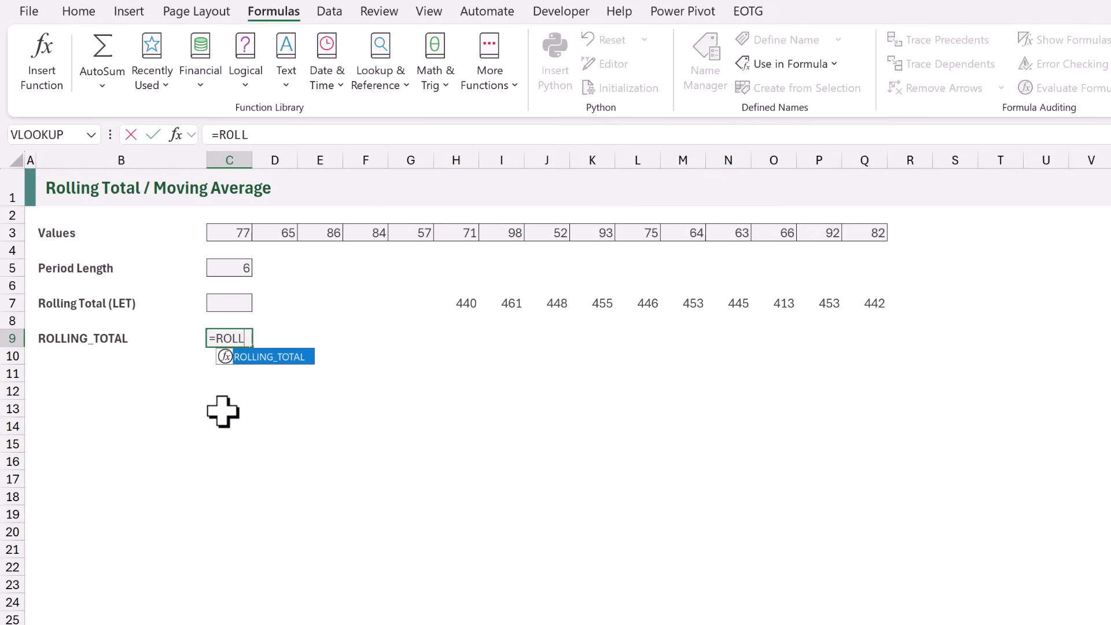
{"action": "key", "text": "Tab"}
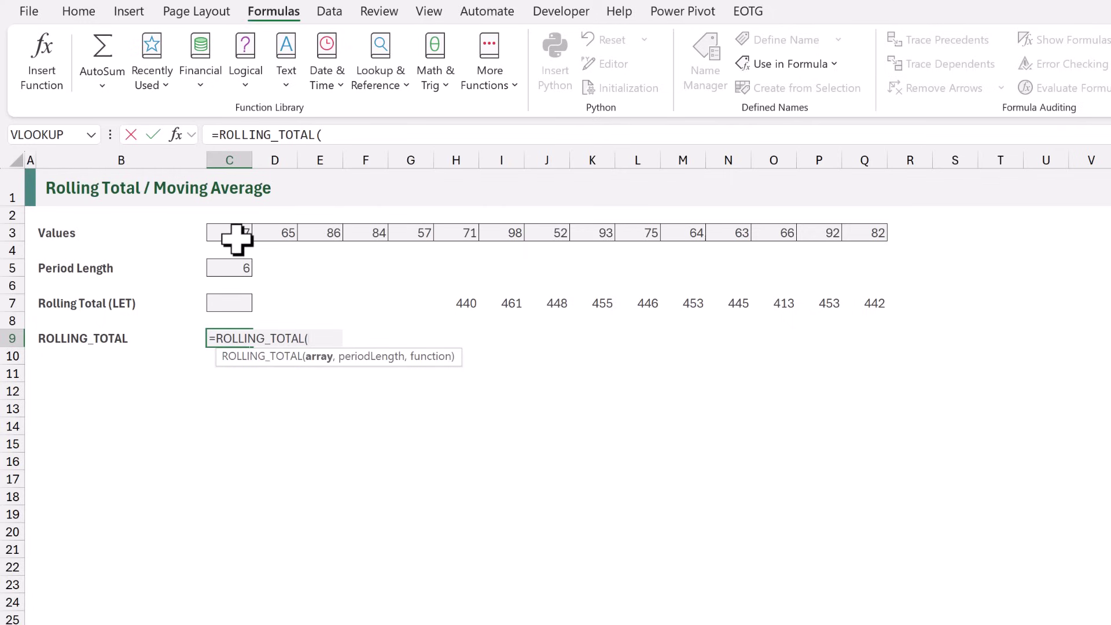
{"action": "left_click_drag", "start_coordinate": [236, 234], "coordinate": [860, 232]}
{"action": "type", "text": ","}
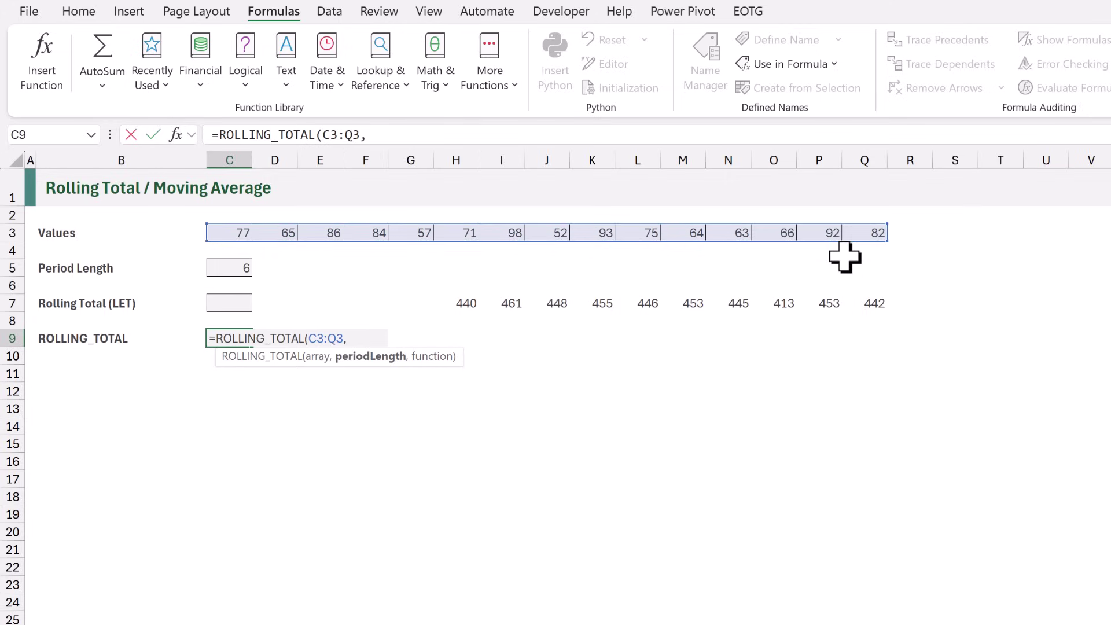
{"action": "left_click", "coordinate": [236, 268]}
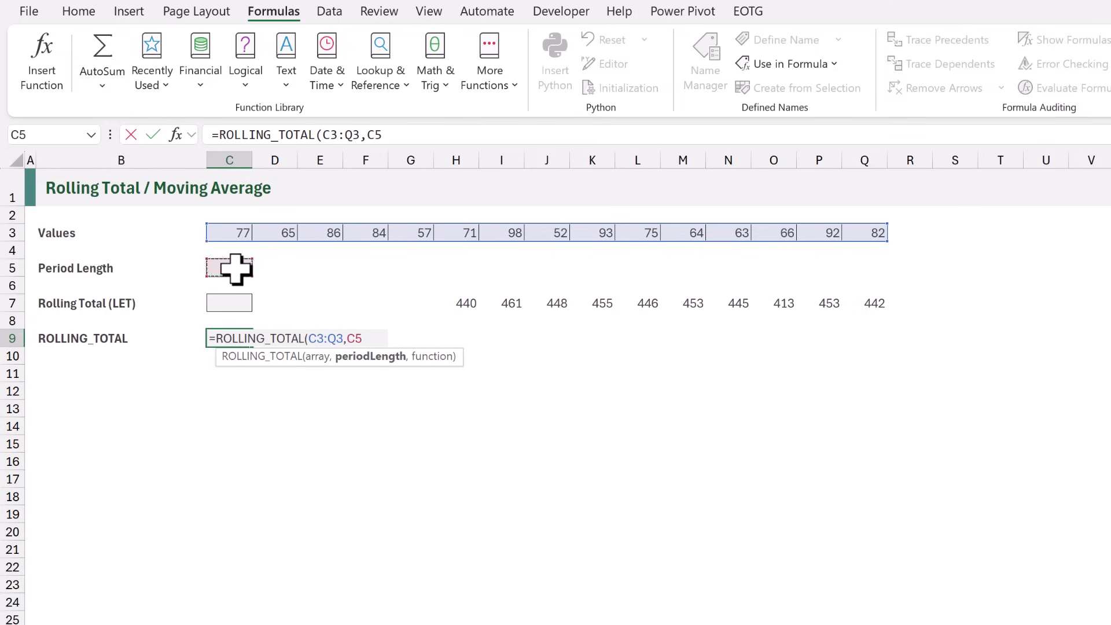
{"action": "type", "text": ","}
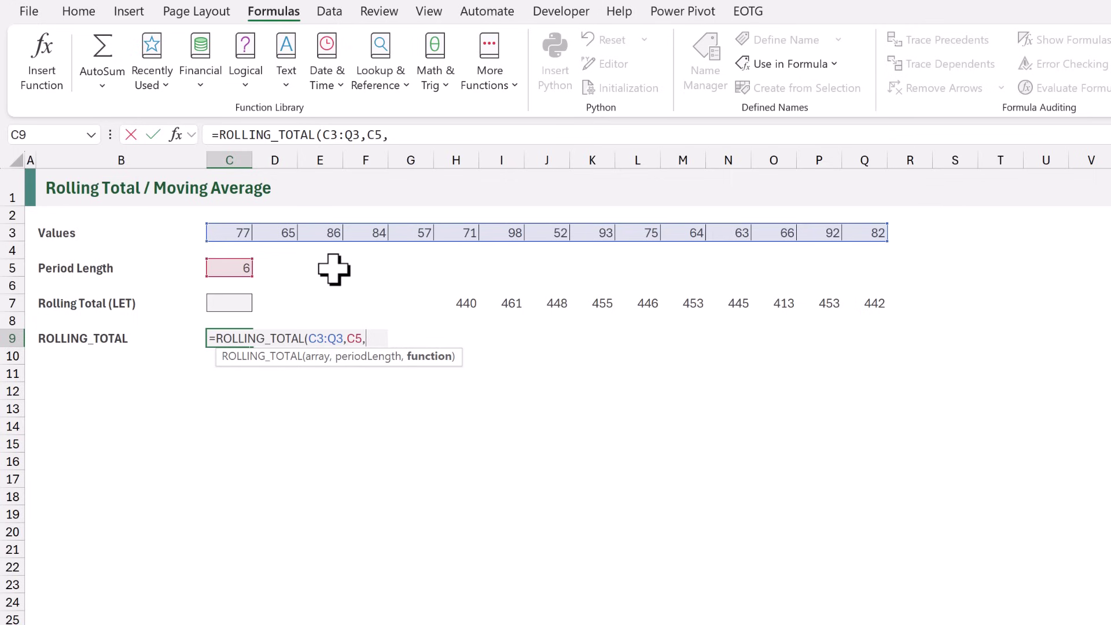
{"action": "type", "text": "SUM)"}
{"action": "key", "text": "ctrl+Return"}
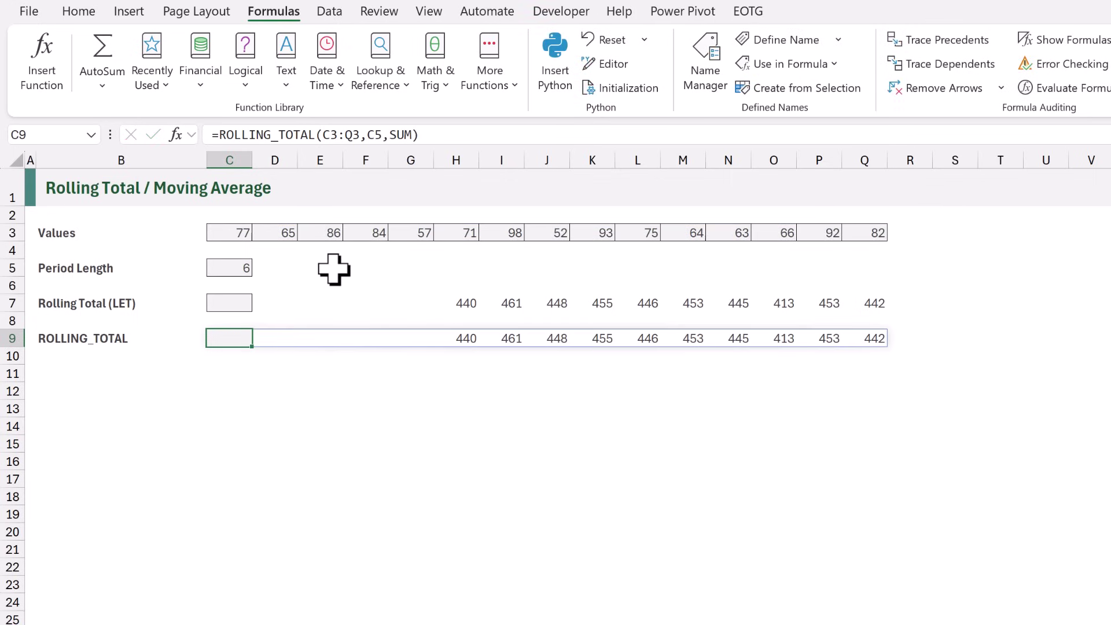
Change the Period Length in C5 to 3.
{"action": "left_click", "coordinate": [243, 268]}
{"action": "type", "text": "3"}
{"action": "key", "text": "ctrl+Return"}
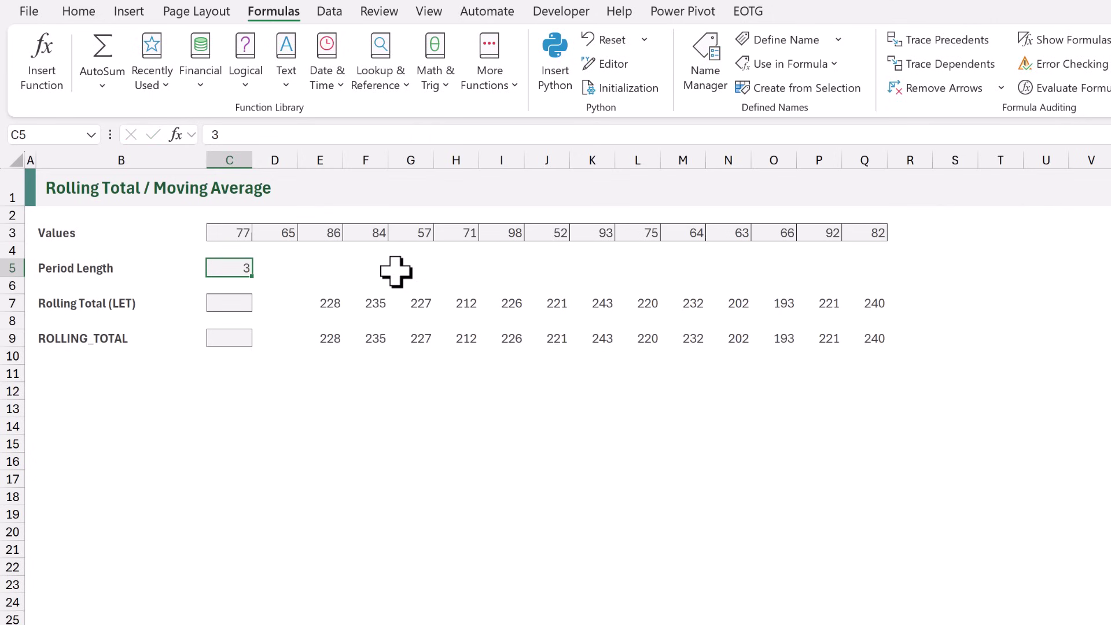
Switch C9's ROLLING_TOTAL formula from SUM to AVERAGE for three-period moving averages.
{"action": "double_click", "coordinate": [224, 339]}
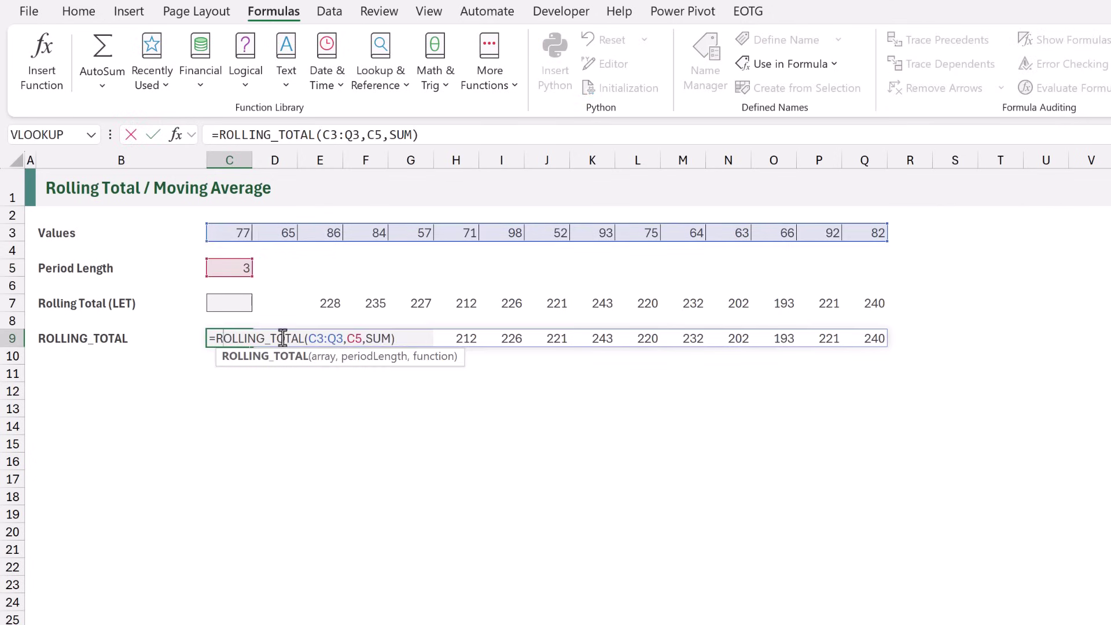
{"action": "left_click", "coordinate": [387, 338]}
{"action": "key", "text": "BackSpace"}
{"action": "key", "text": "BackSpace"}
{"action": "key", "text": "BackSpace"}
{"action": "type", "text": "AVERAGE"}
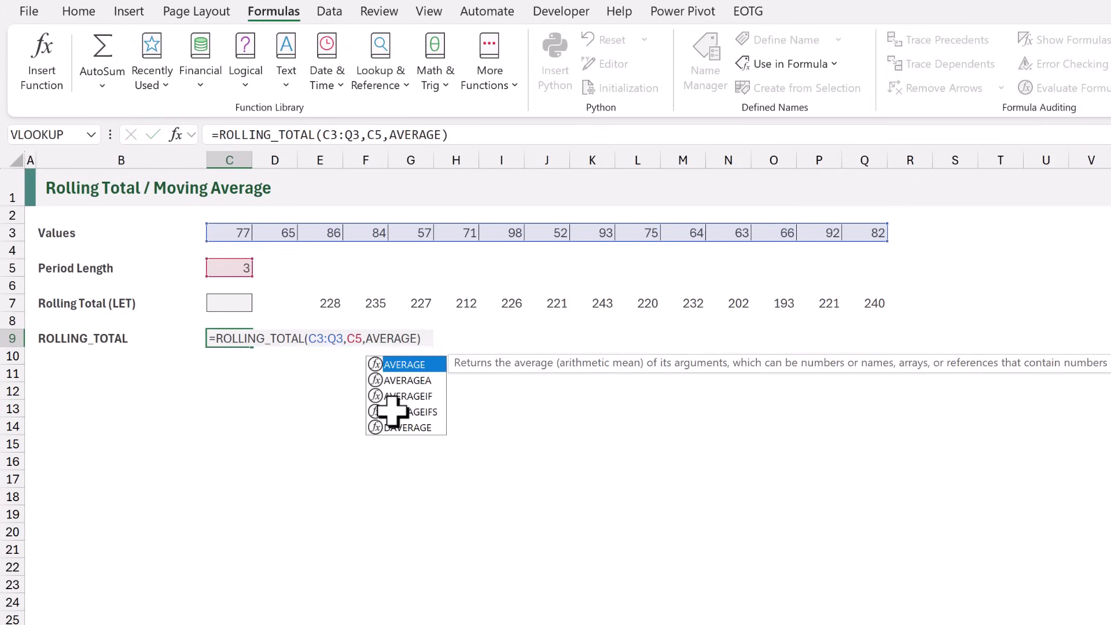
{"action": "key", "text": "ctrl+Return"}
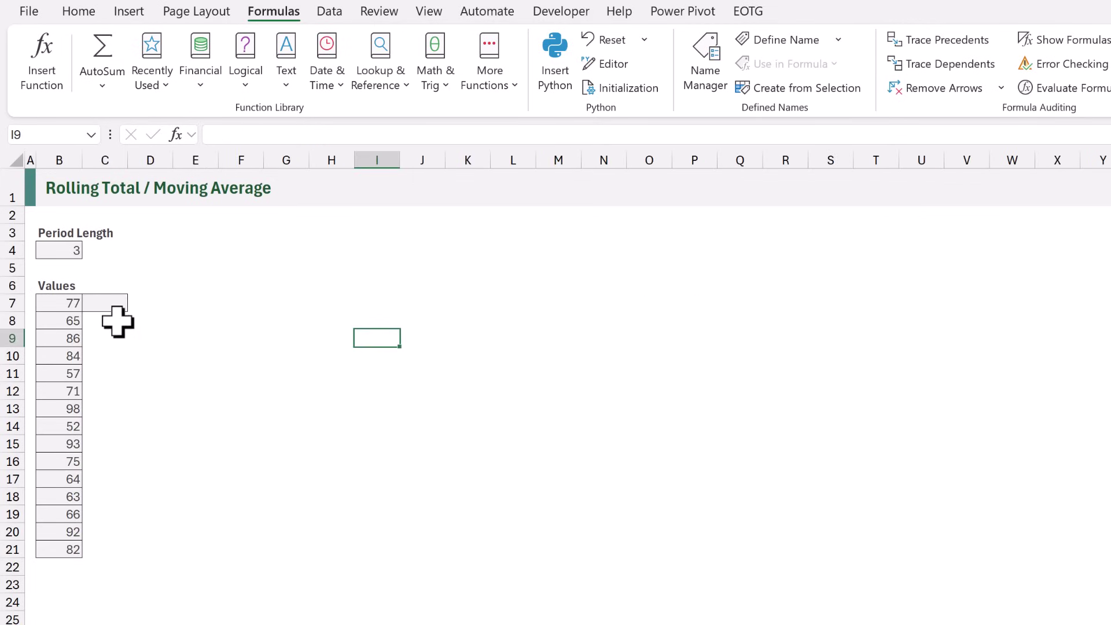
Paste the ROLLING_TOTAL formula into C7 and repoint it to B7:B21 with period B4.
{"action": "left_click", "coordinate": [112, 302]}
{"action": "key", "text": "ctrl+v"}
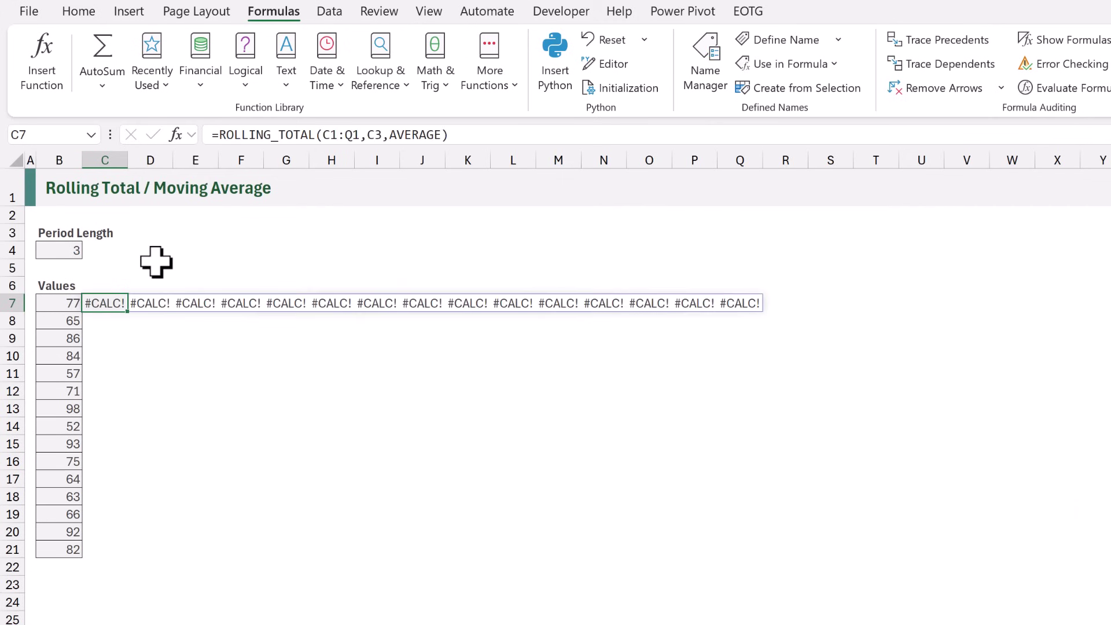
{"action": "key", "text": "F2"}
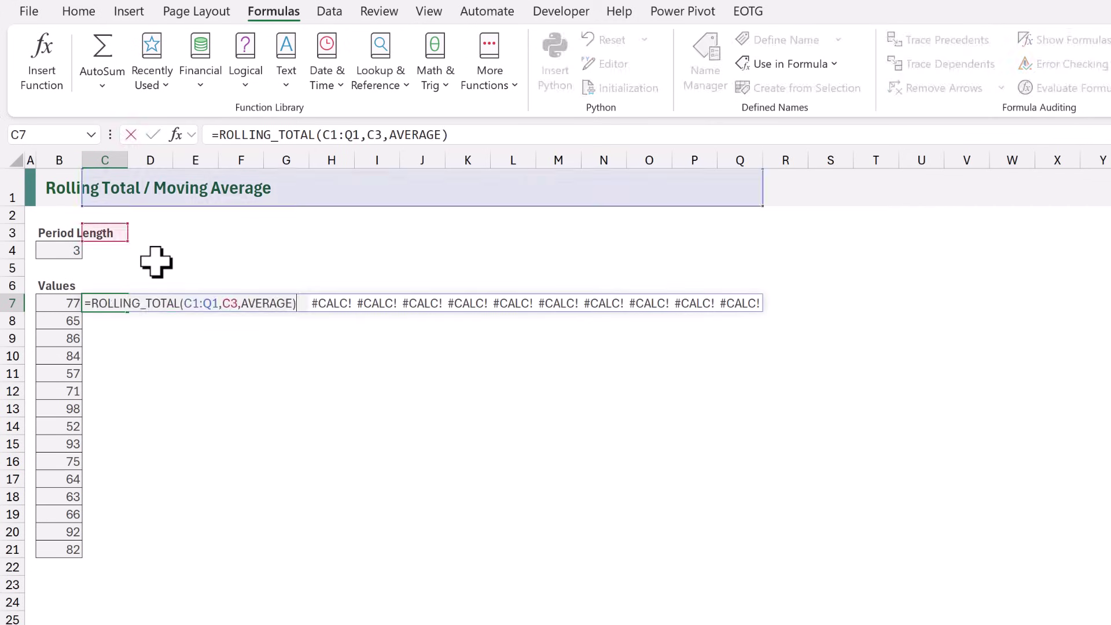
{"action": "left_click_drag", "start_coordinate": [216, 304], "coordinate": [197, 305]}
{"action": "key", "text": "Delete"}
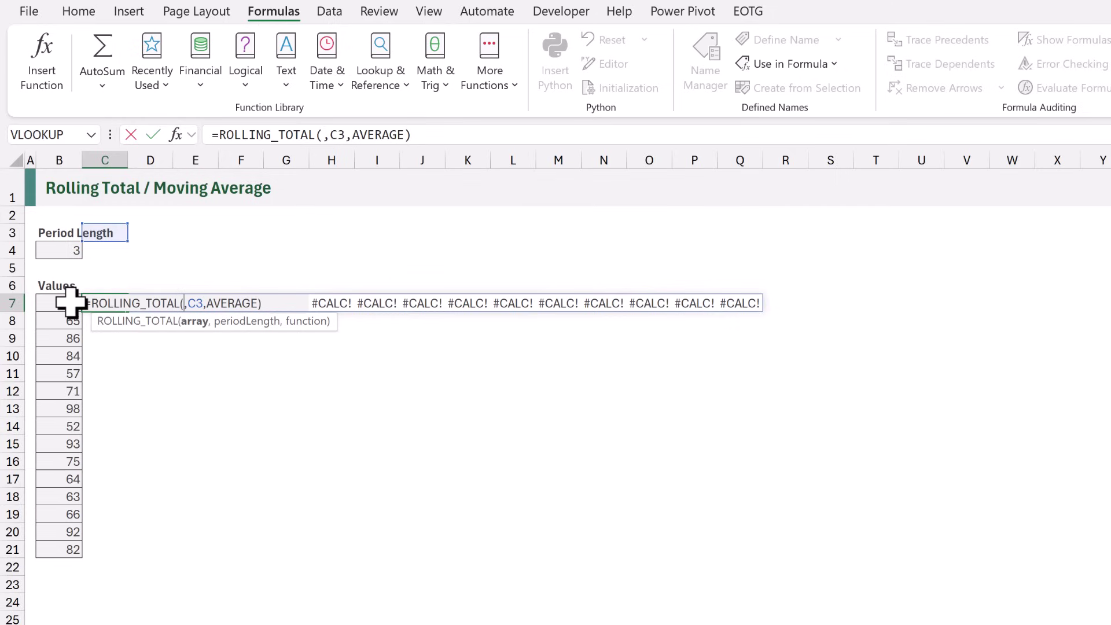
{"action": "left_click_drag", "start_coordinate": [69, 302], "coordinate": [61, 550]}
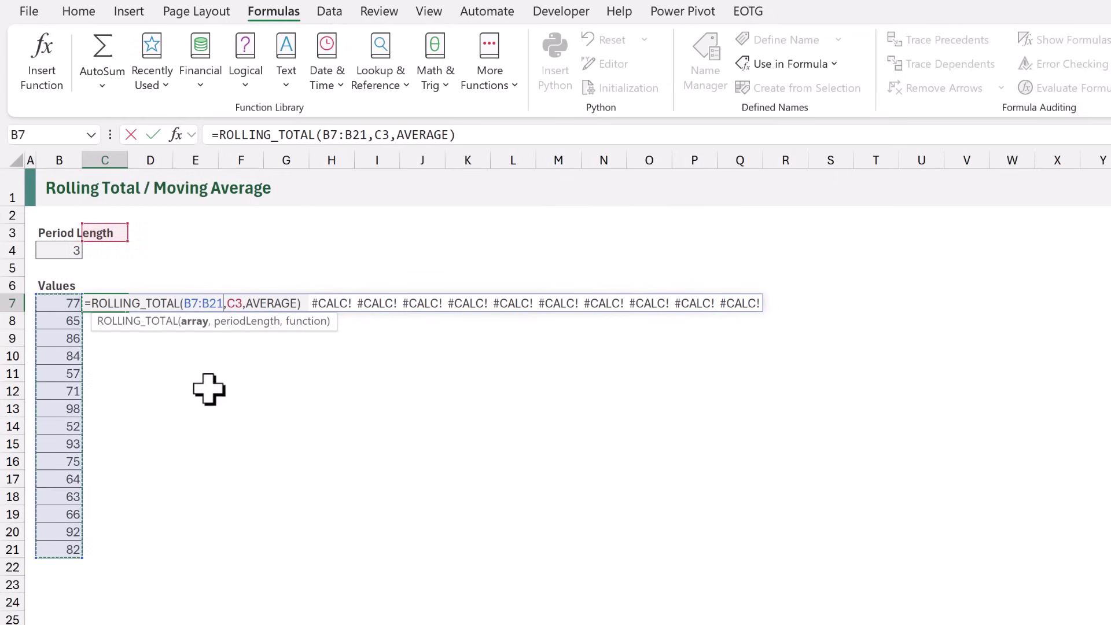
{"action": "double_click", "coordinate": [234, 303]}
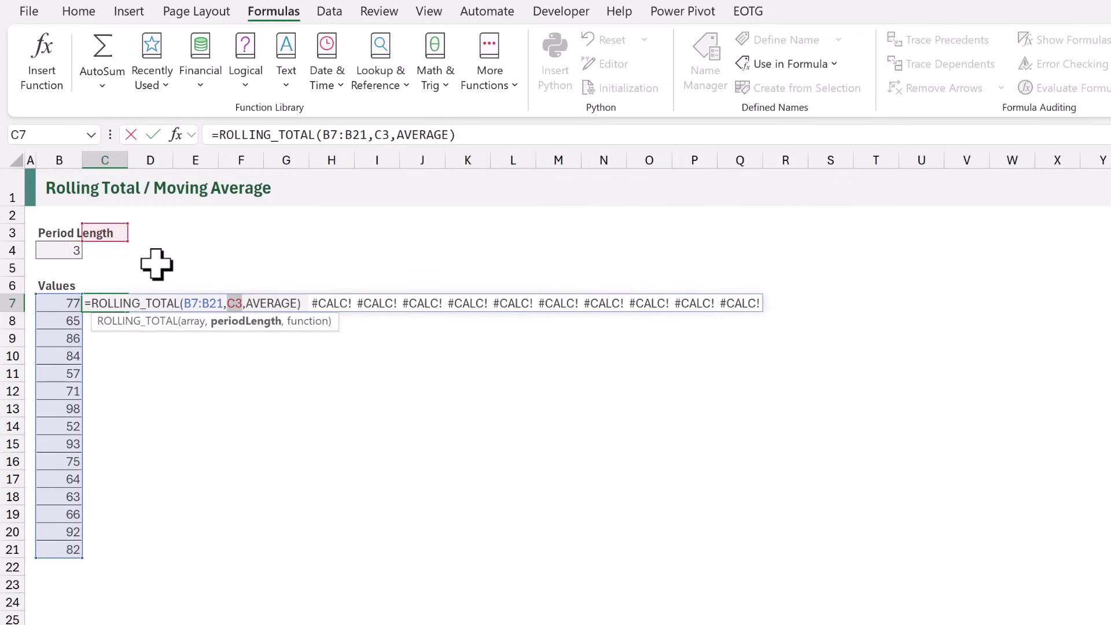
{"action": "left_click", "coordinate": [56, 250]}
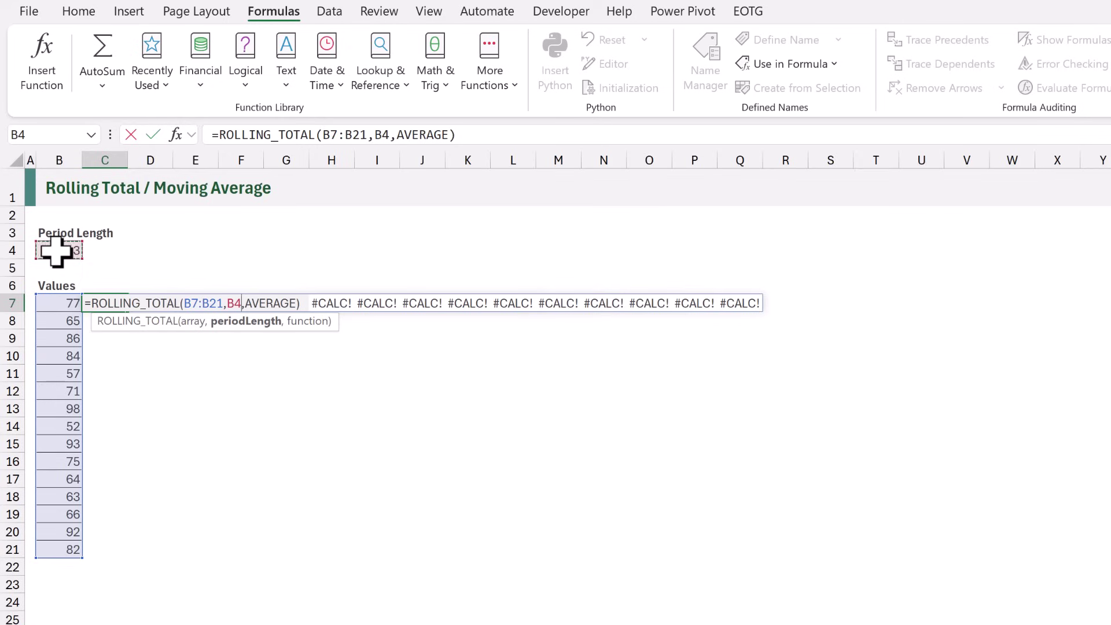
Commit =ROLLING_TOTAL(B7:B21,B4,AVERAGE) in C7 so moving averages spill down column C.
{"action": "key", "text": "Return"}
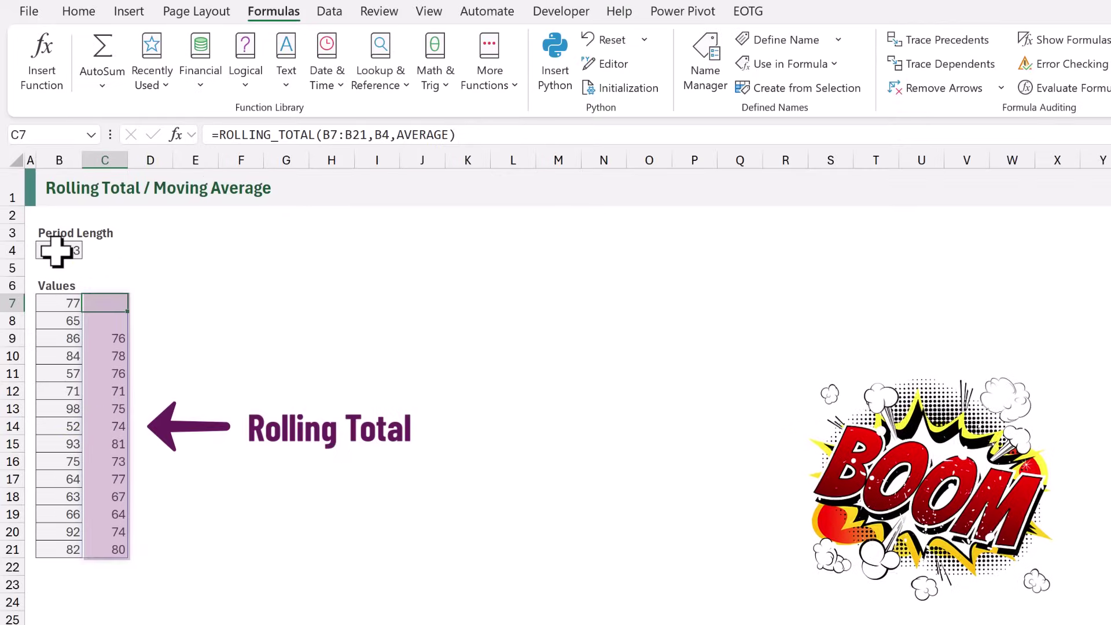